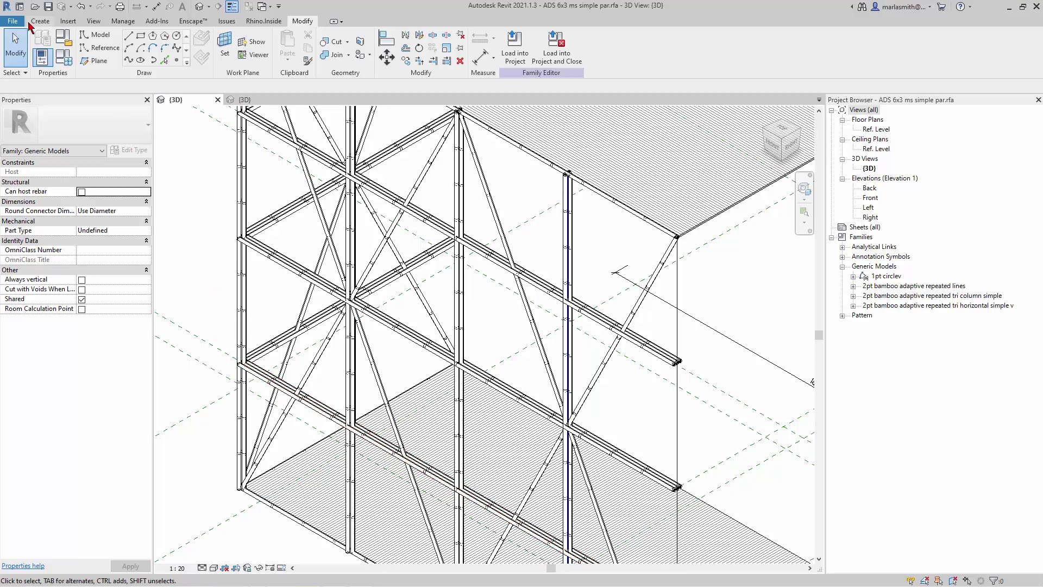
- Create a new family from the English Metric Generic Model Adaptive.rft template
{"action": "left_click", "coordinate": [16, 23]}
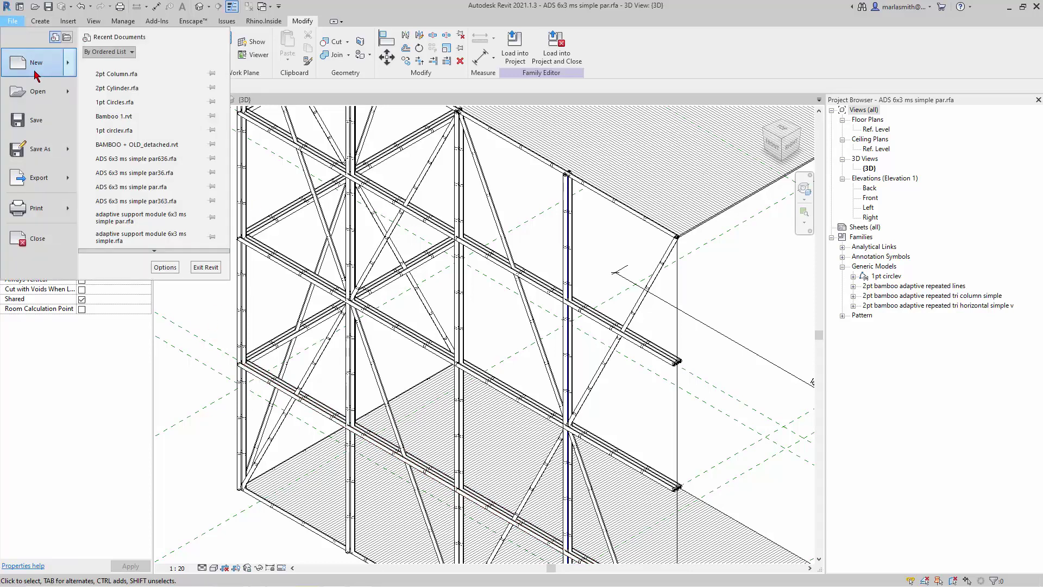
{"action": "mouse_move", "coordinate": [38, 64]}
{"action": "left_click", "coordinate": [132, 104]}
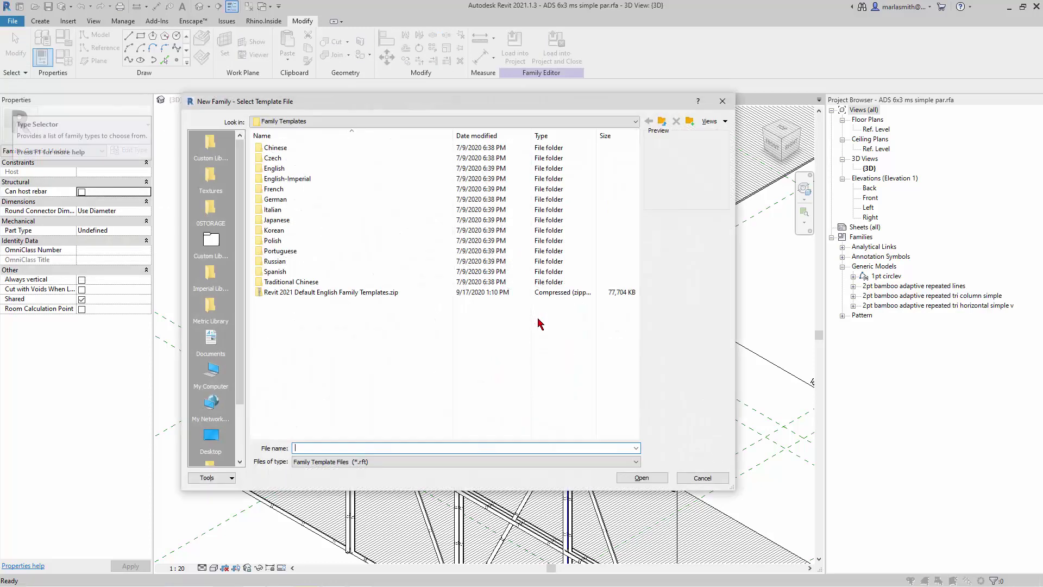
{"action": "double_click", "coordinate": [284, 169]}
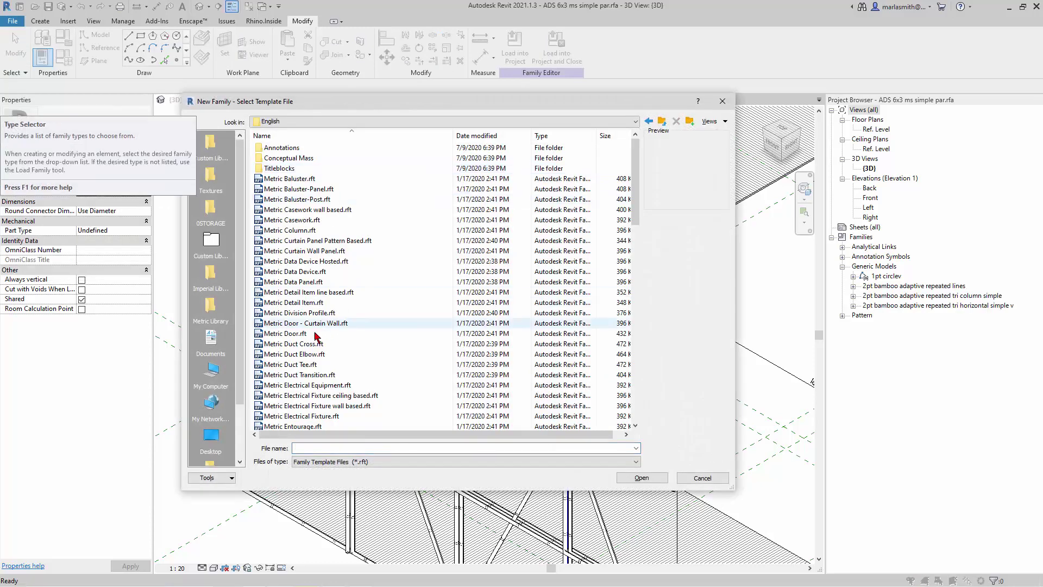
{"action": "scroll", "coordinate": [309, 336], "scroll_direction": "down", "scroll_amount": 5}
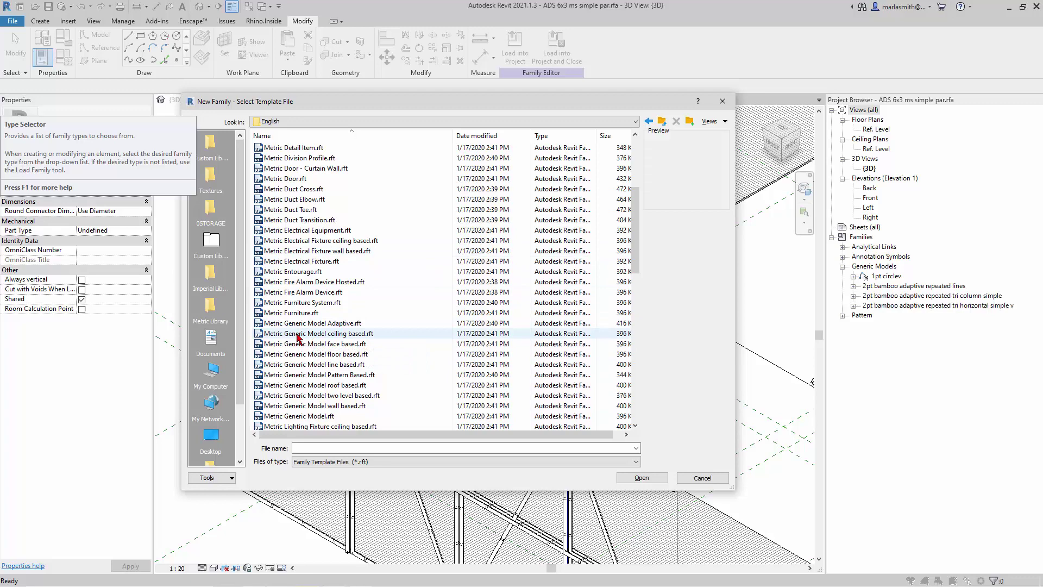
{"action": "left_click", "coordinate": [312, 323]}
{"action": "left_click", "coordinate": [655, 478]}
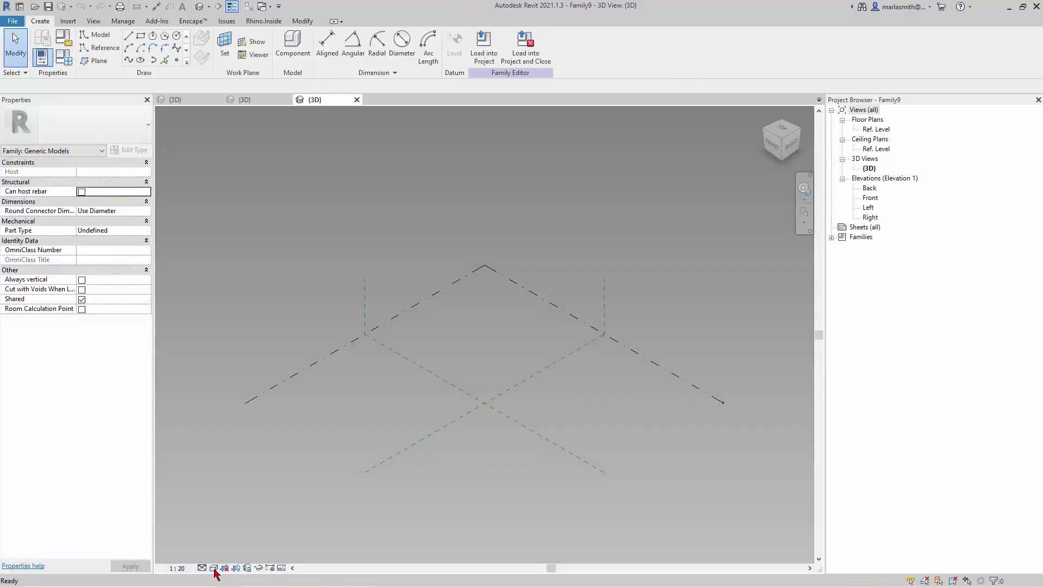
- Set the 3D view's Graphic Display Options background to None for a plain white view
{"action": "left_click", "coordinate": [214, 568]}
{"action": "left_click", "coordinate": [239, 494]}
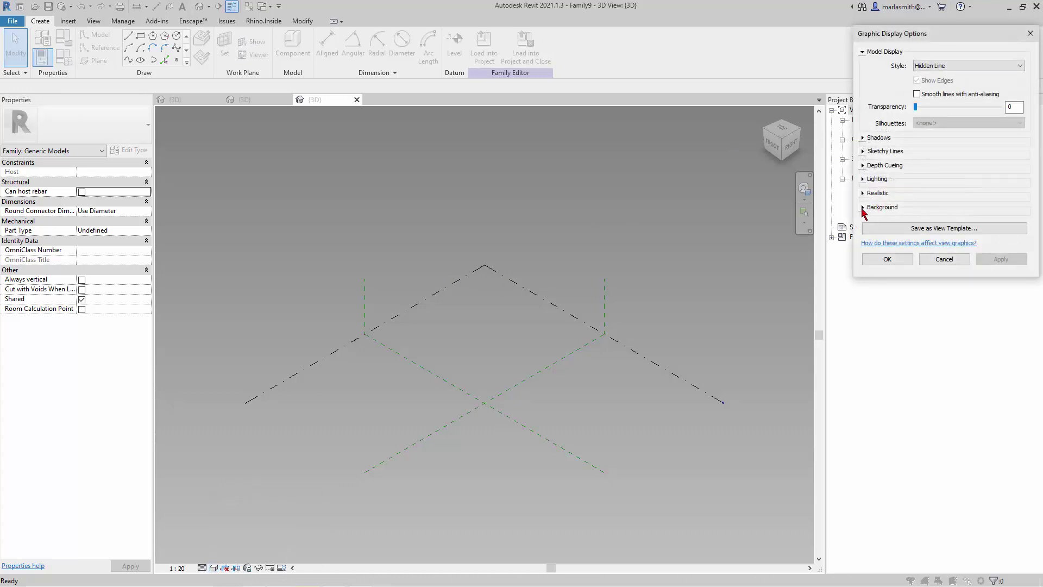
{"action": "left_click", "coordinate": [863, 207]}
{"action": "left_click", "coordinate": [934, 223]}
{"action": "left_click", "coordinate": [924, 232]}
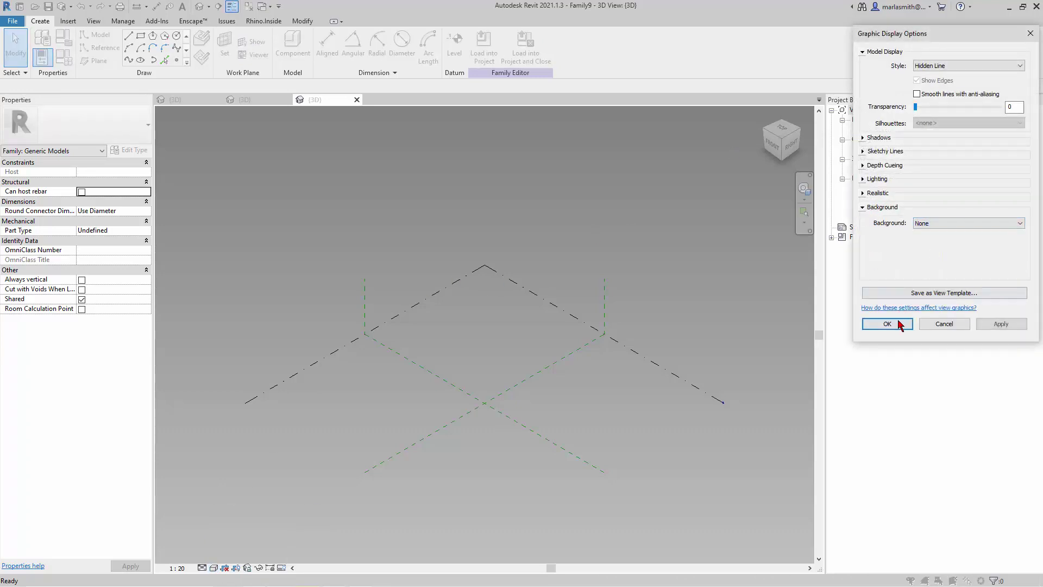
{"action": "left_click", "coordinate": [888, 324]}
- Place two reference points on the level, left and right of centre
{"action": "scroll", "coordinate": [473, 423], "scroll_direction": "up", "scroll_amount": 2}
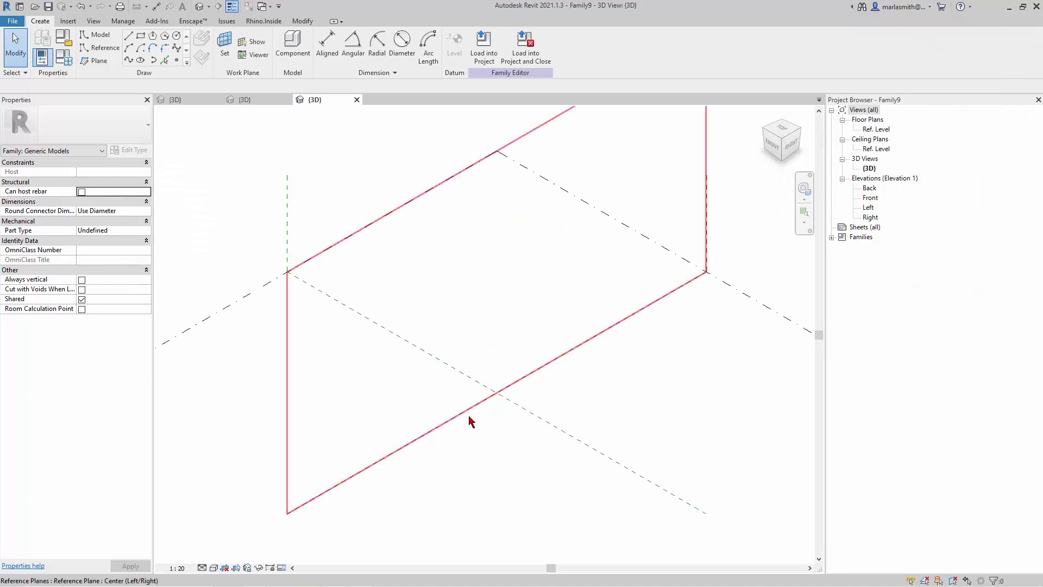
{"action": "left_click", "coordinate": [176, 60]}
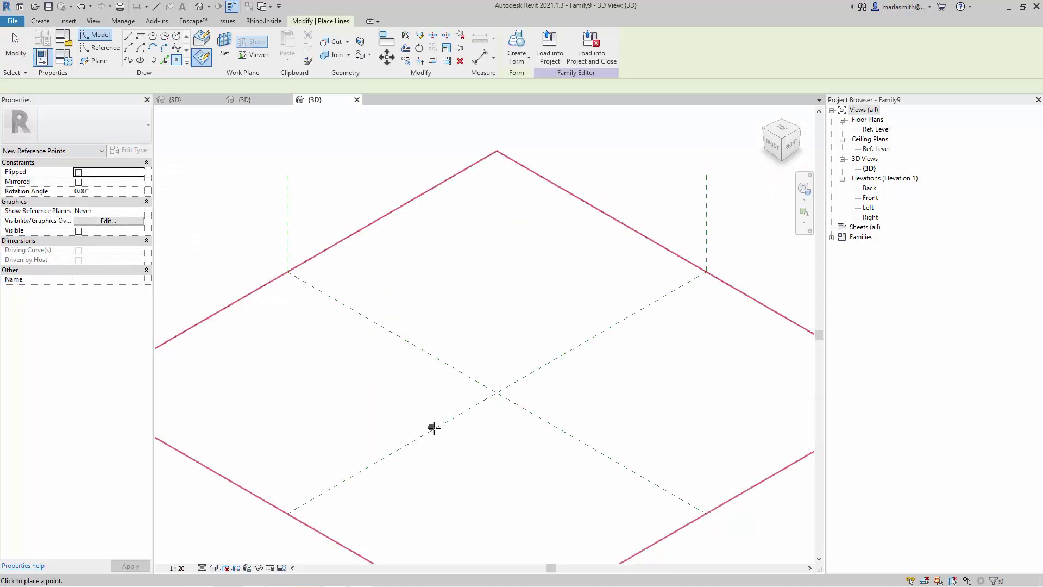
{"action": "left_click", "coordinate": [461, 417]}
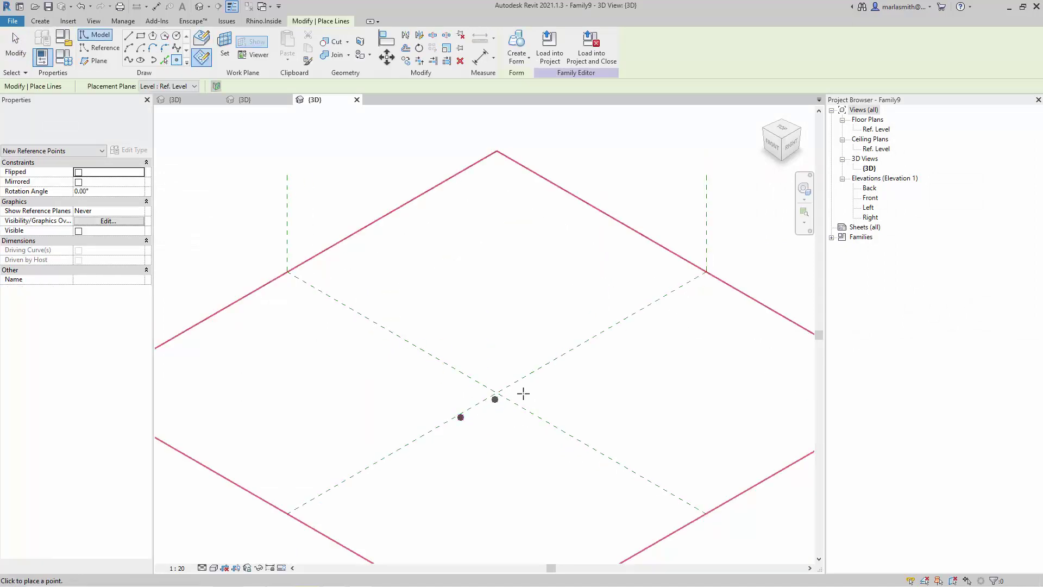
{"action": "left_click", "coordinate": [552, 365]}
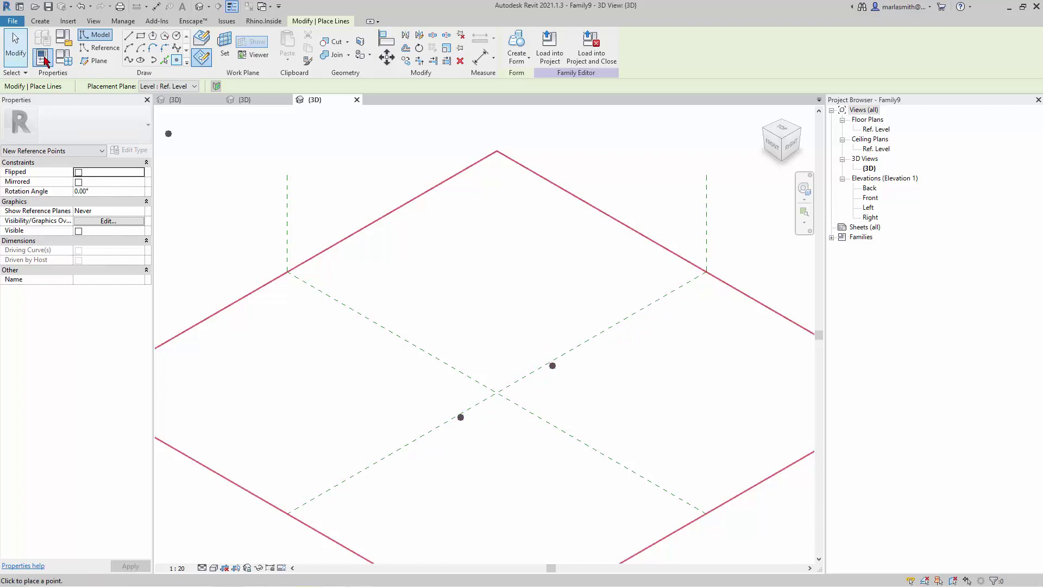
- Make both reference points adaptive, numbering them 1 and 2
{"action": "left_click", "coordinate": [16, 46]}
{"action": "left_click_drag", "start_coordinate": [414, 297], "coordinate": [655, 483]}
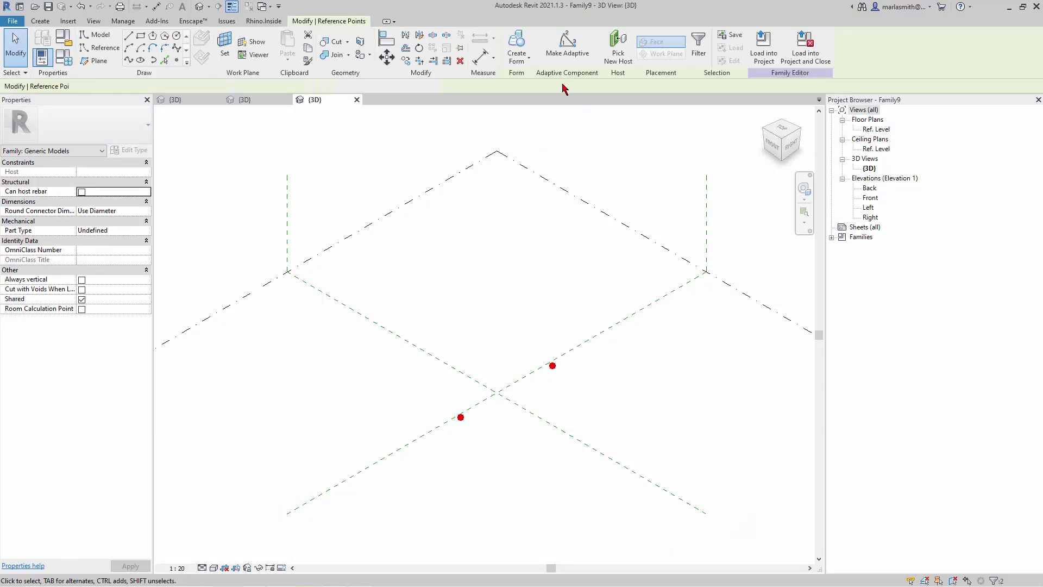
{"action": "left_click", "coordinate": [560, 52]}
{"action": "key", "text": "Escape"}
{"action": "scroll", "coordinate": [463, 430], "scroll_direction": "up", "scroll_amount": 5}
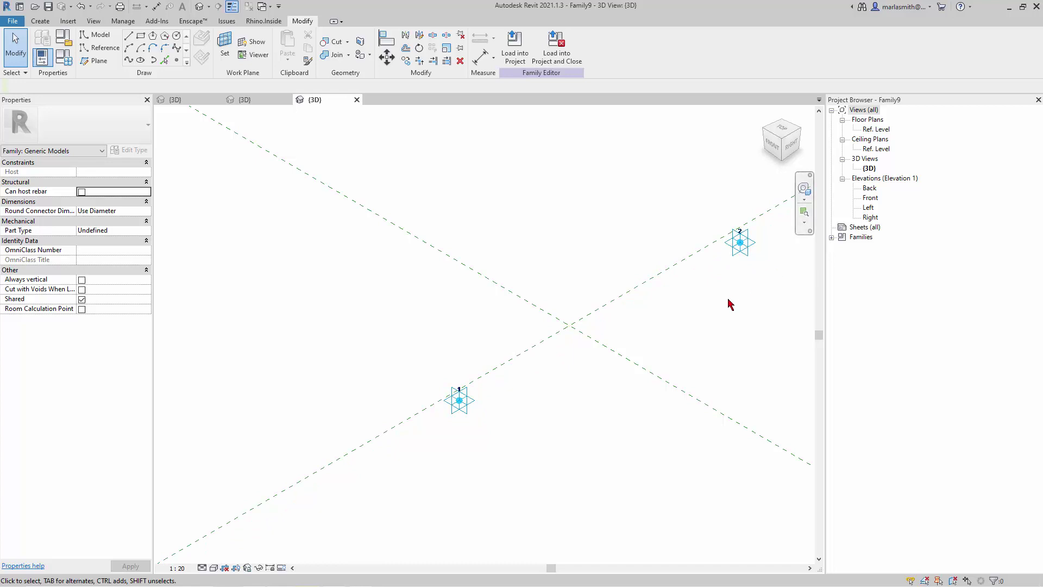
- Set adaptive point 1's plane as the reference-line work plane with 3D Snapping off
{"action": "left_click", "coordinate": [98, 48]}
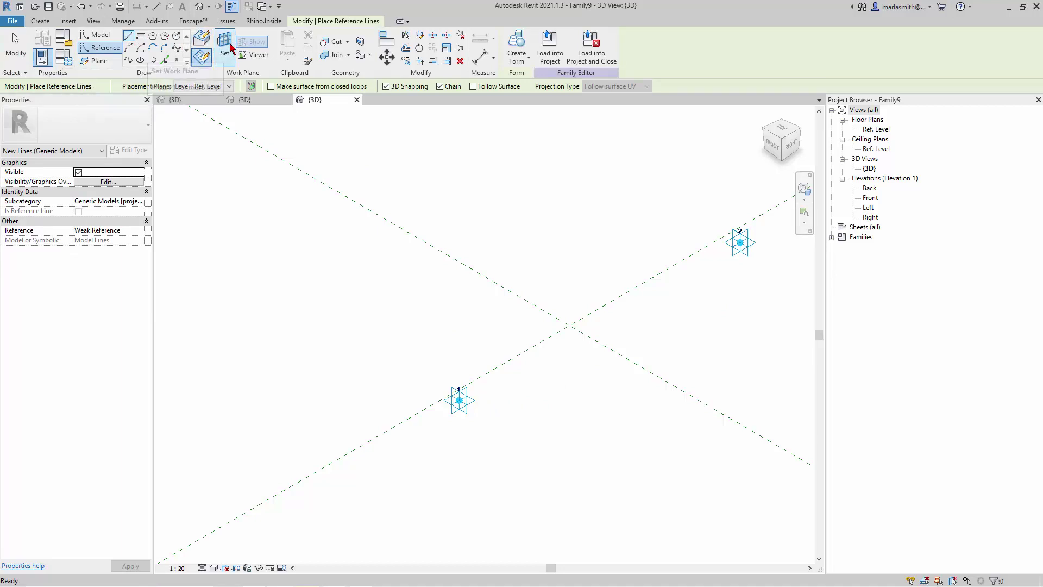
{"action": "key", "text": "Escape"}
{"action": "key", "text": "Escape"}
{"action": "left_click", "coordinate": [454, 388]}
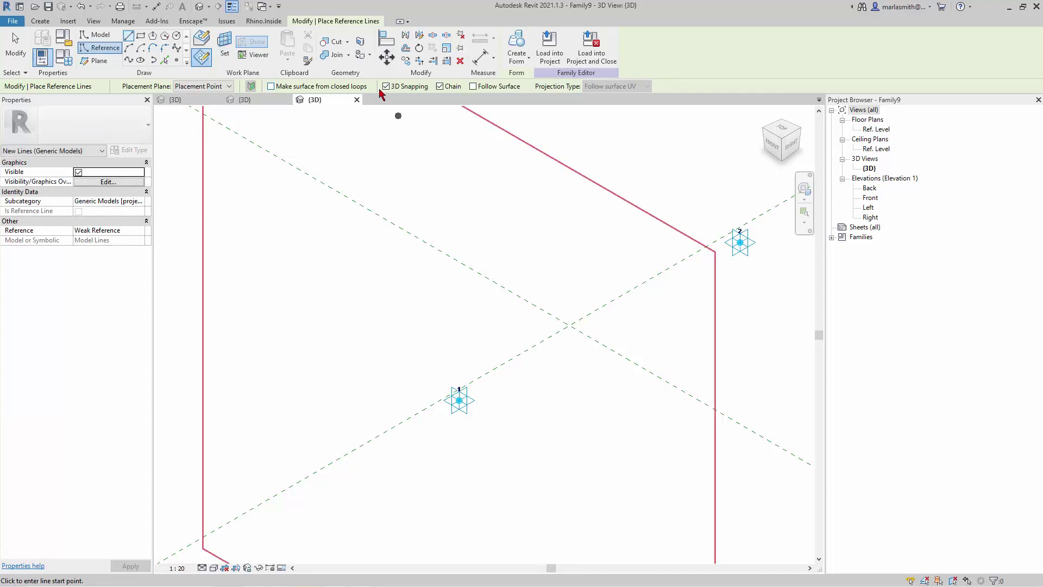
{"action": "left_click", "coordinate": [387, 87]}
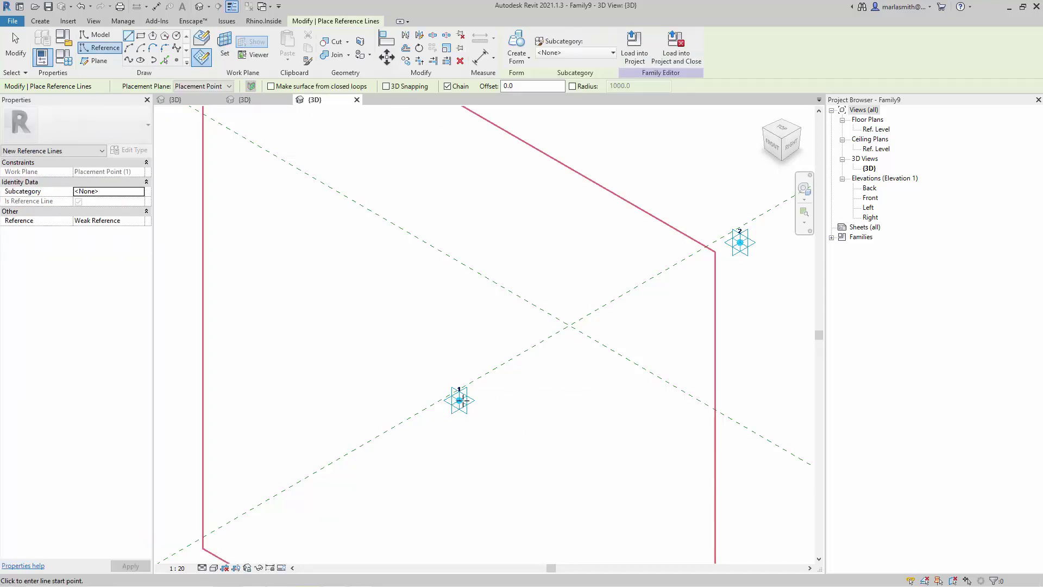
- Draw a 1200 vertical reference line at point 1 and move it down 600
{"action": "left_click", "coordinate": [459, 401]}
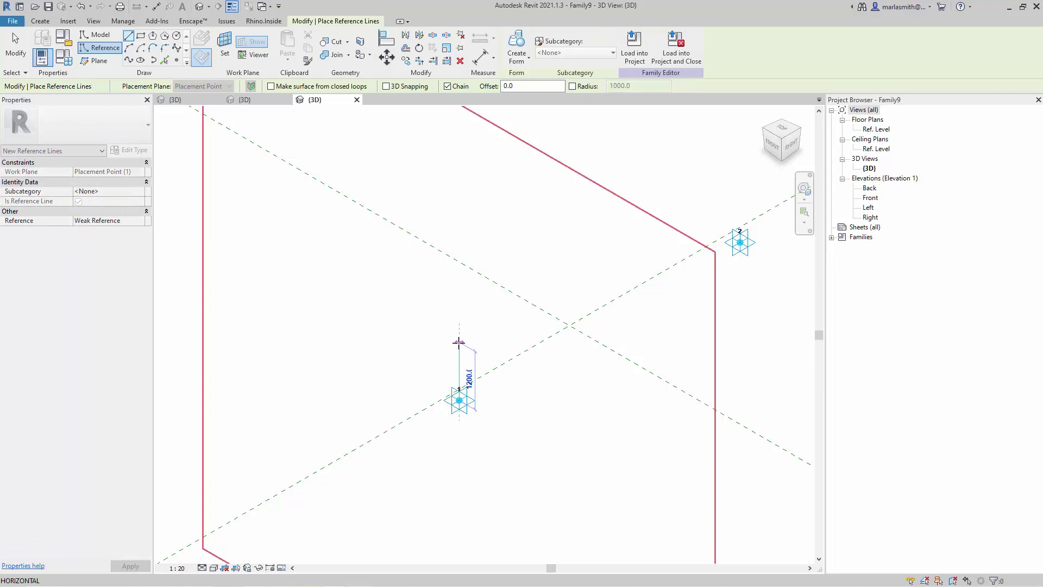
{"action": "left_click", "coordinate": [15, 46]}
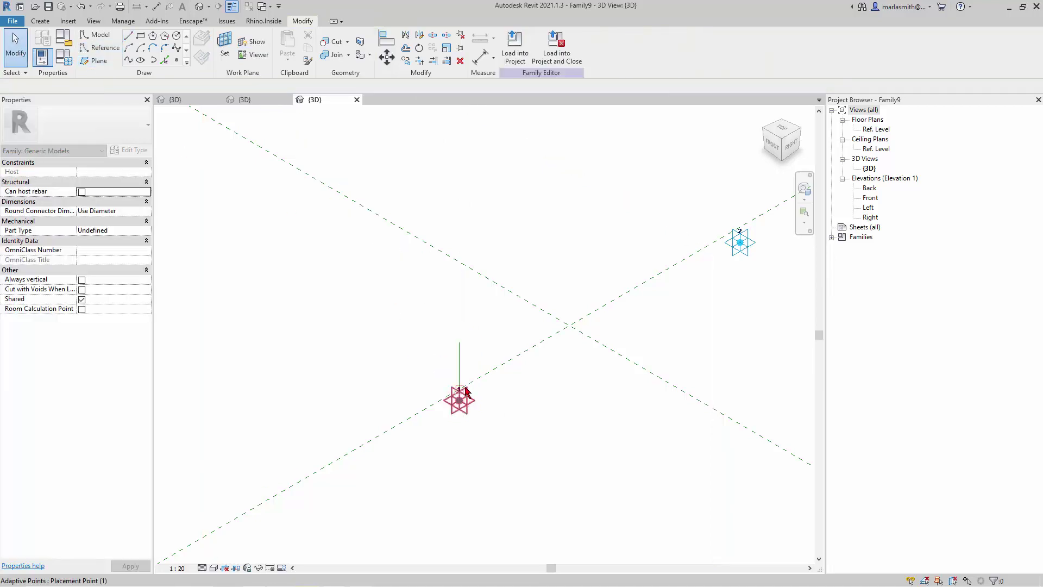
{"action": "left_click", "coordinate": [459, 365]}
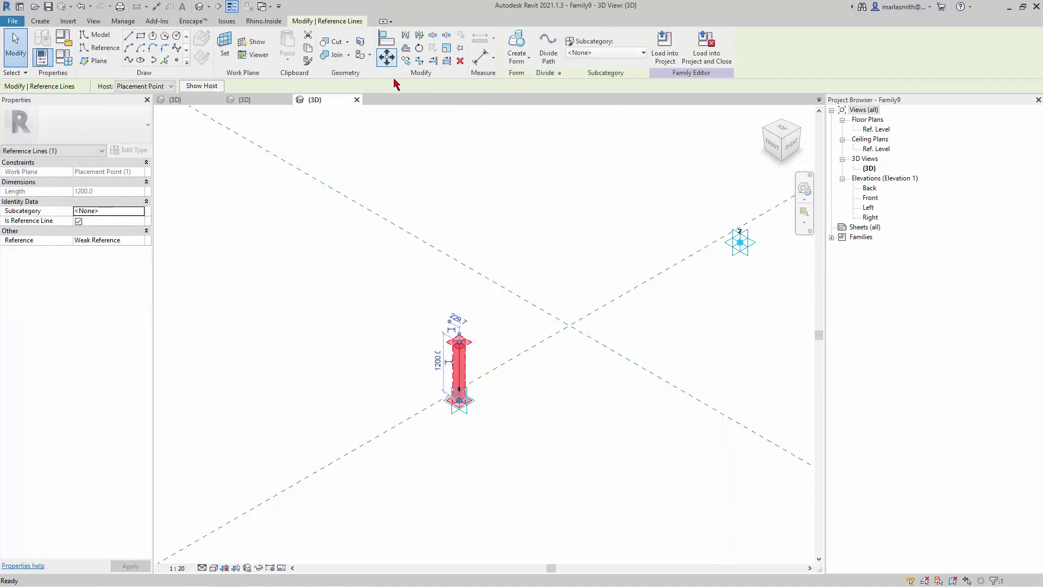
{"action": "left_click_drag", "start_coordinate": [459, 375], "coordinate": [459, 402]}
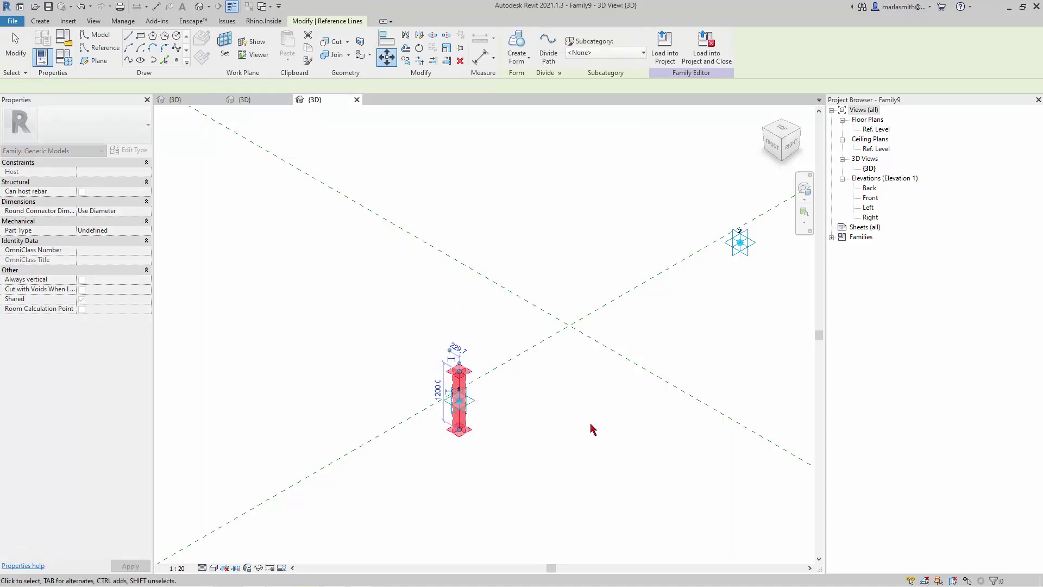
- Draw a 1300 vertical reference line on adaptive point 2's work plane
{"action": "left_click", "coordinate": [577, 187]}
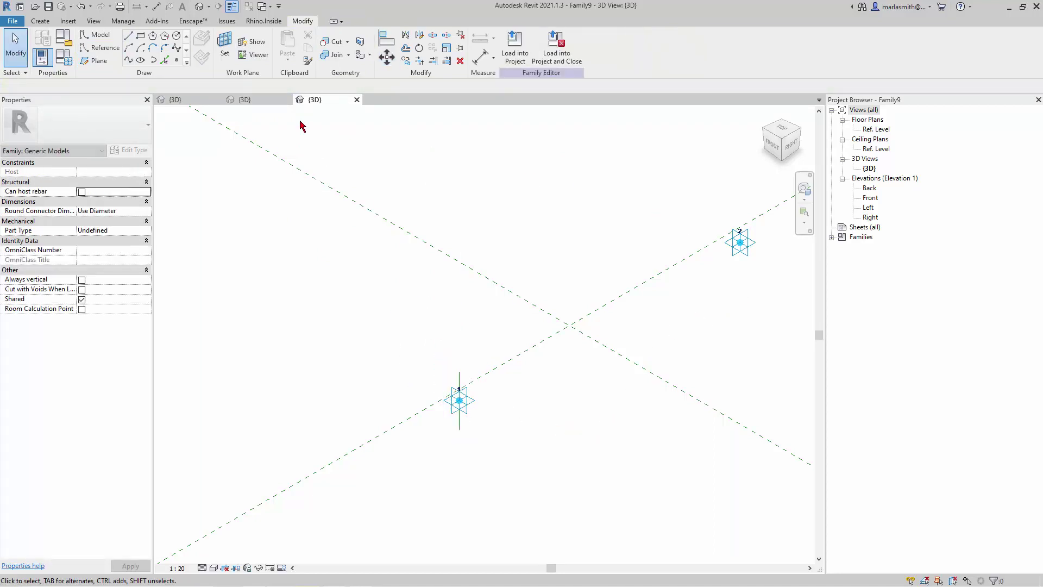
{"action": "left_click", "coordinate": [98, 48]}
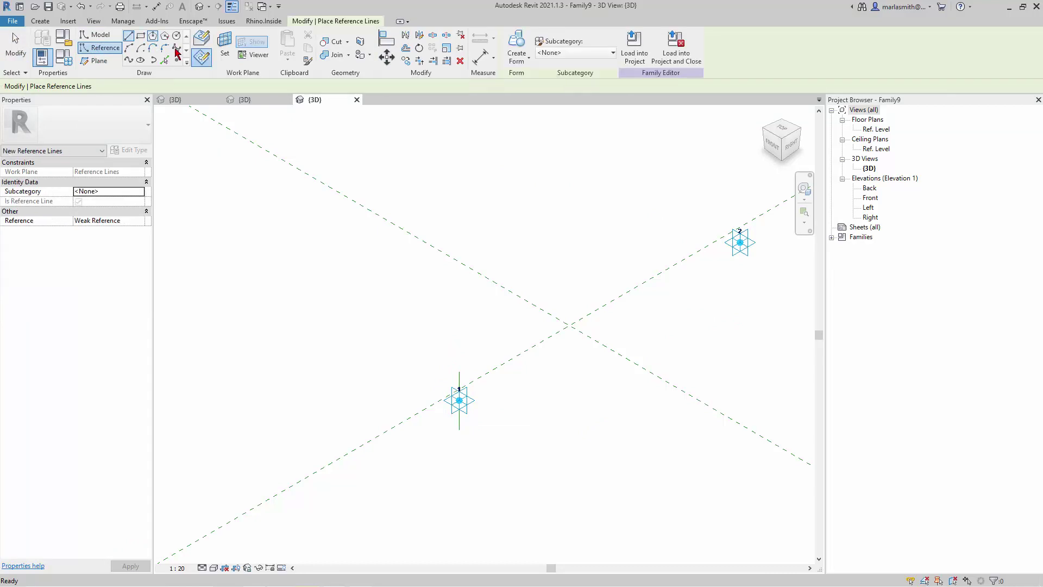
{"action": "left_click", "coordinate": [226, 44]}
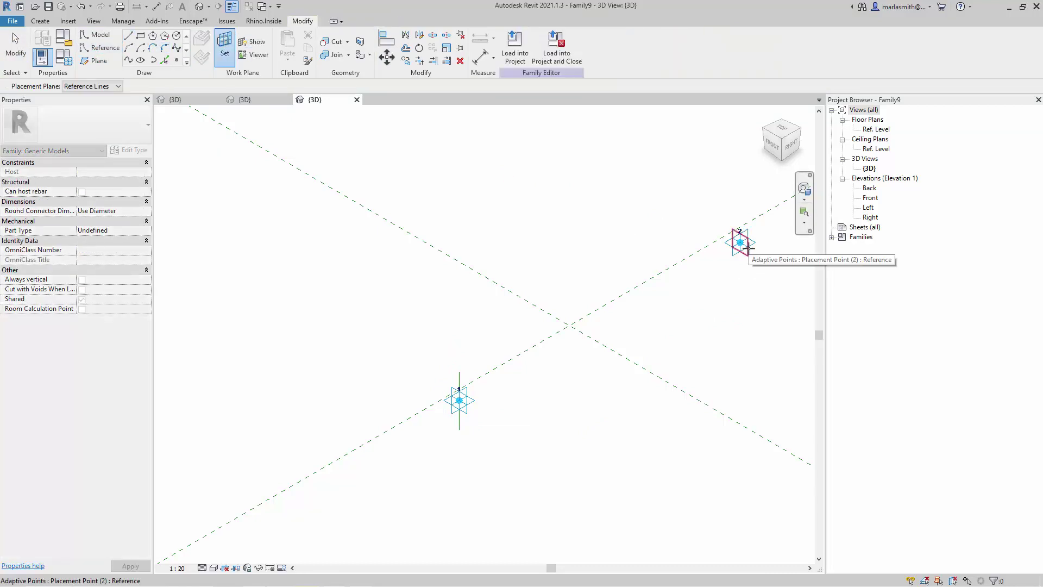
{"action": "left_click", "coordinate": [740, 242]}
{"action": "left_click", "coordinate": [740, 241]}
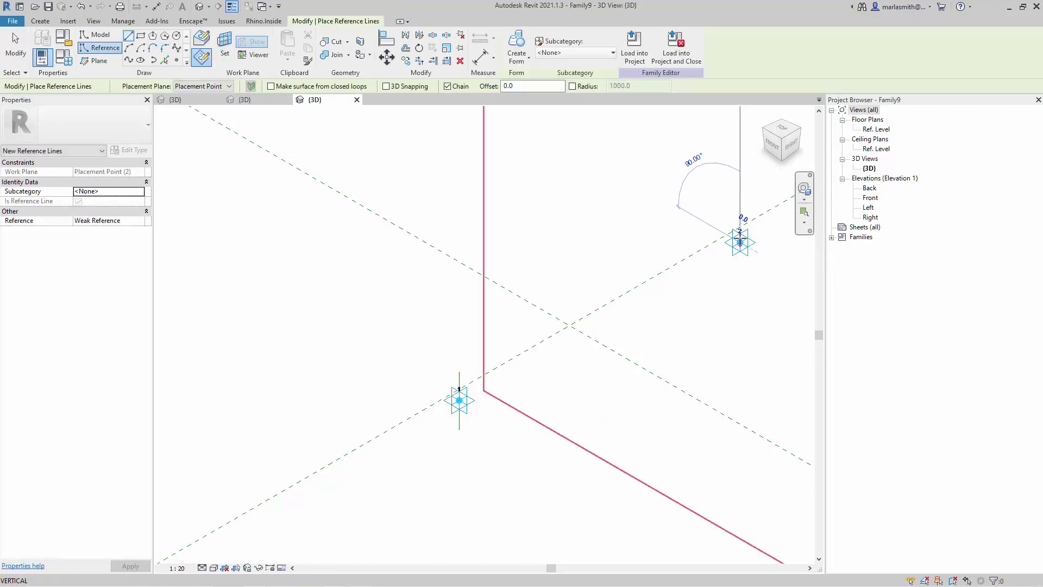
{"action": "left_click", "coordinate": [741, 180]}
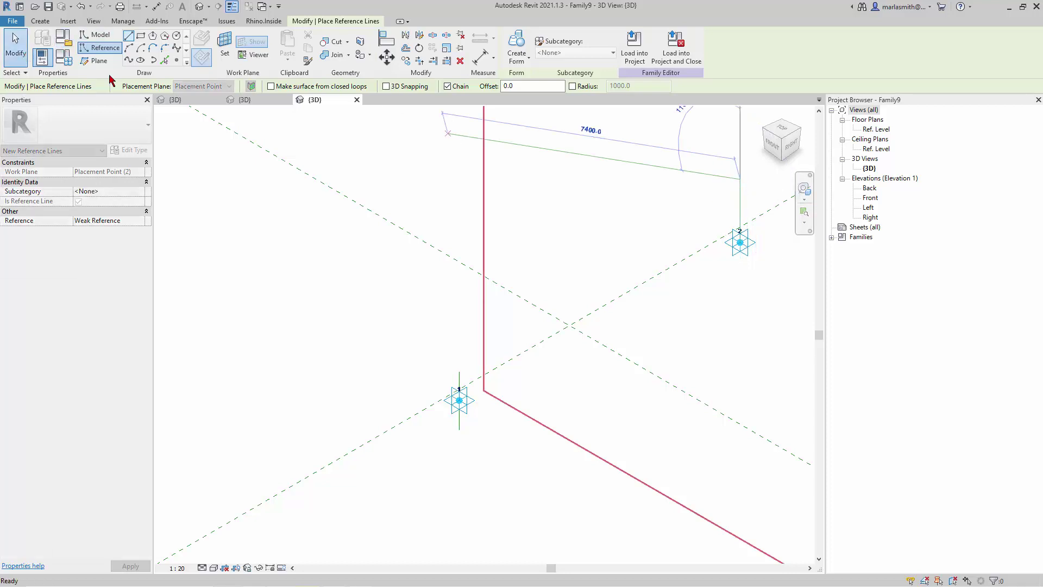
{"action": "left_click", "coordinate": [15, 44]}
- Move point 2's reference line down 650 so the point sits at its middle
{"action": "left_click", "coordinate": [738, 206]}
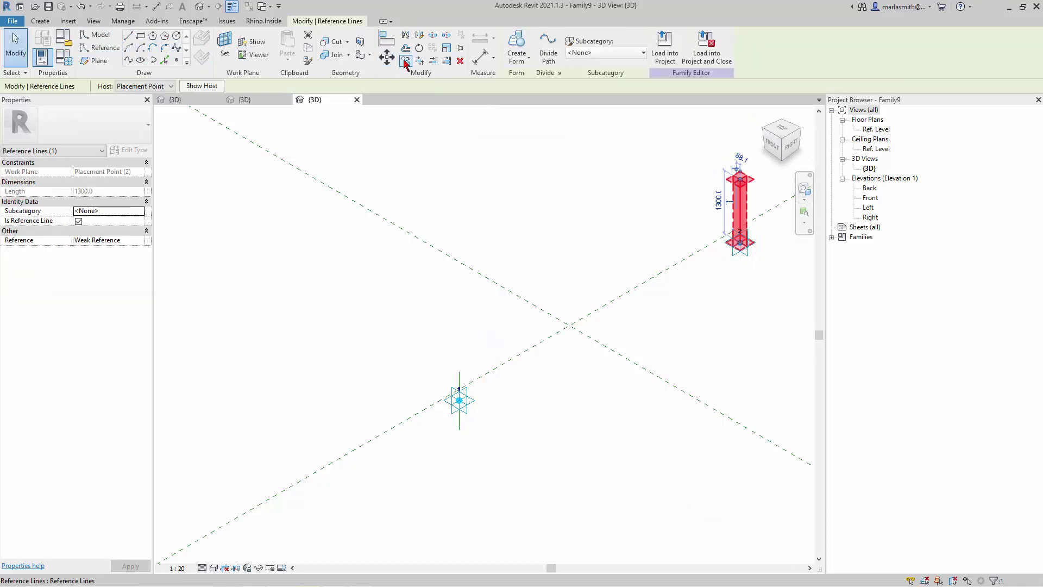
{"action": "left_click", "coordinate": [387, 56]}
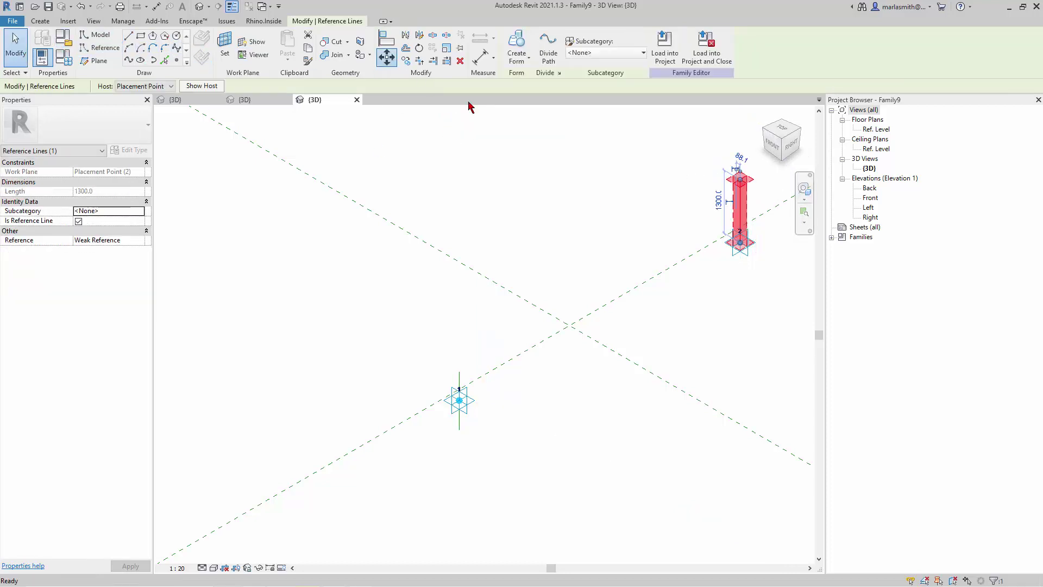
{"action": "left_click", "coordinate": [741, 210]}
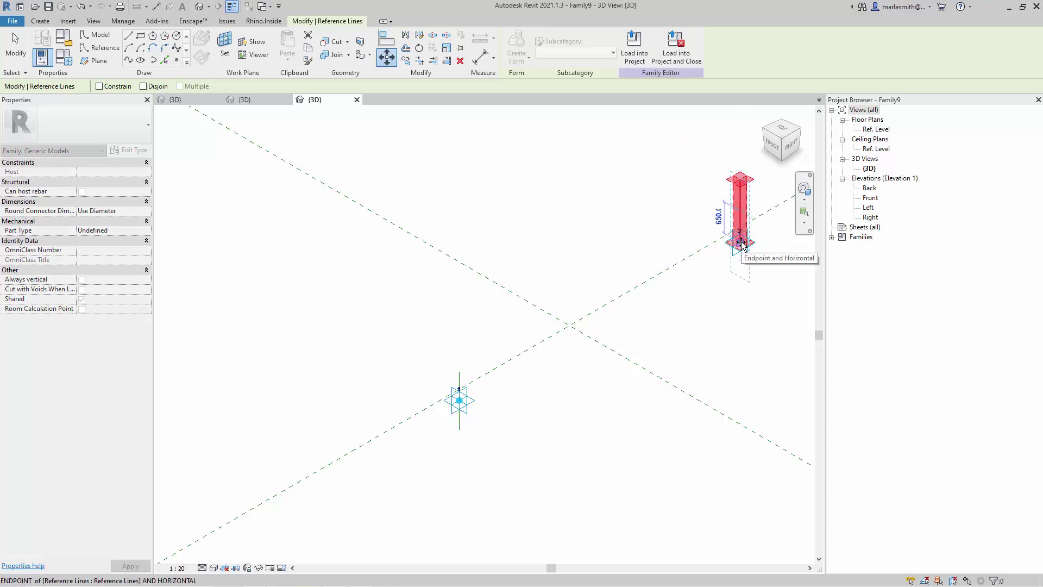
{"action": "left_click", "coordinate": [740, 263]}
{"action": "left_click", "coordinate": [731, 334]}
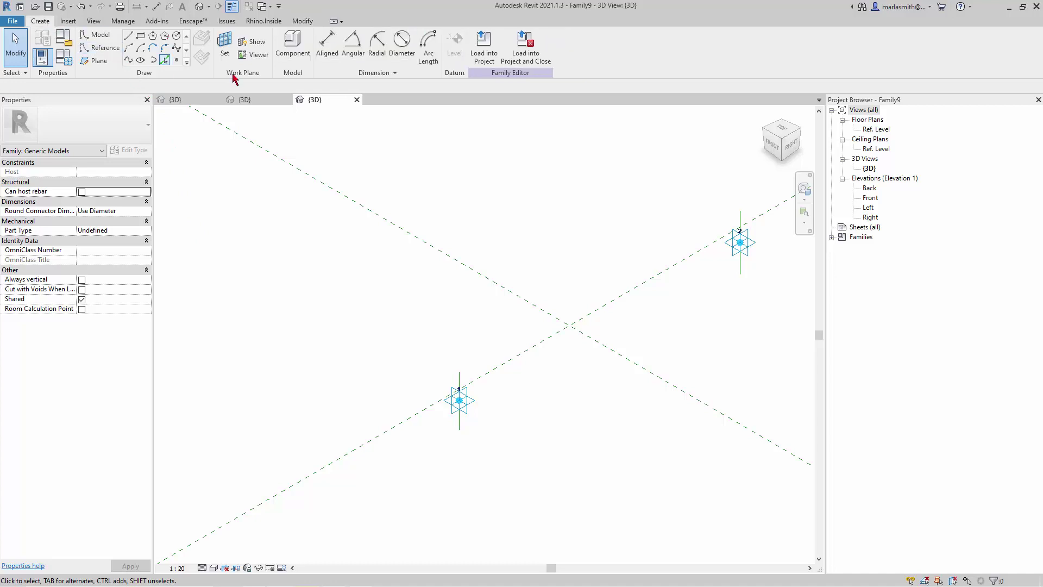
- Start an aligned dimension (DI) on point 2's reference line, then cancel it
{"action": "key", "text": "d"}
{"action": "key", "text": "i"}
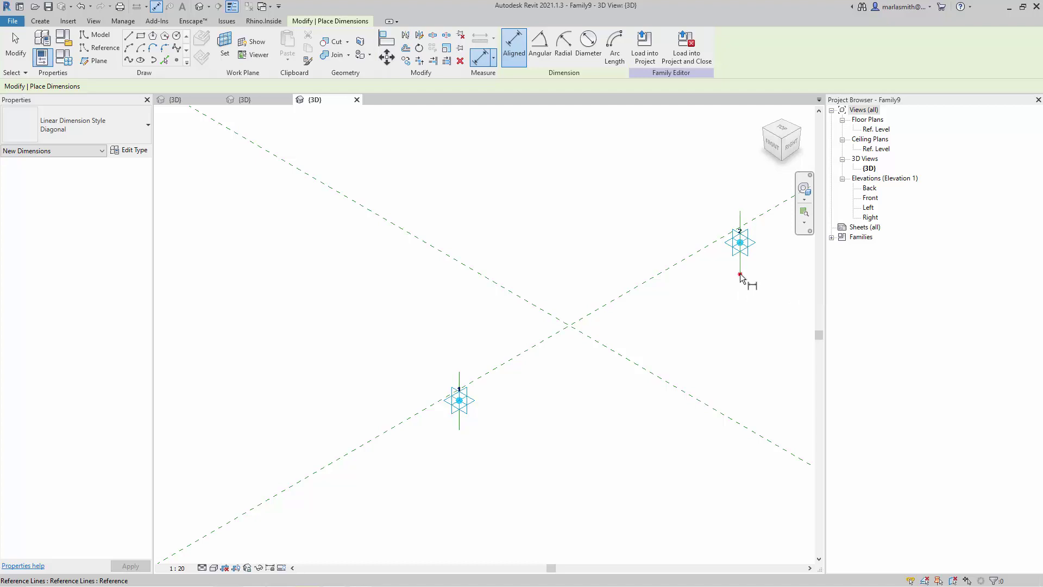
{"action": "left_click", "coordinate": [740, 273]}
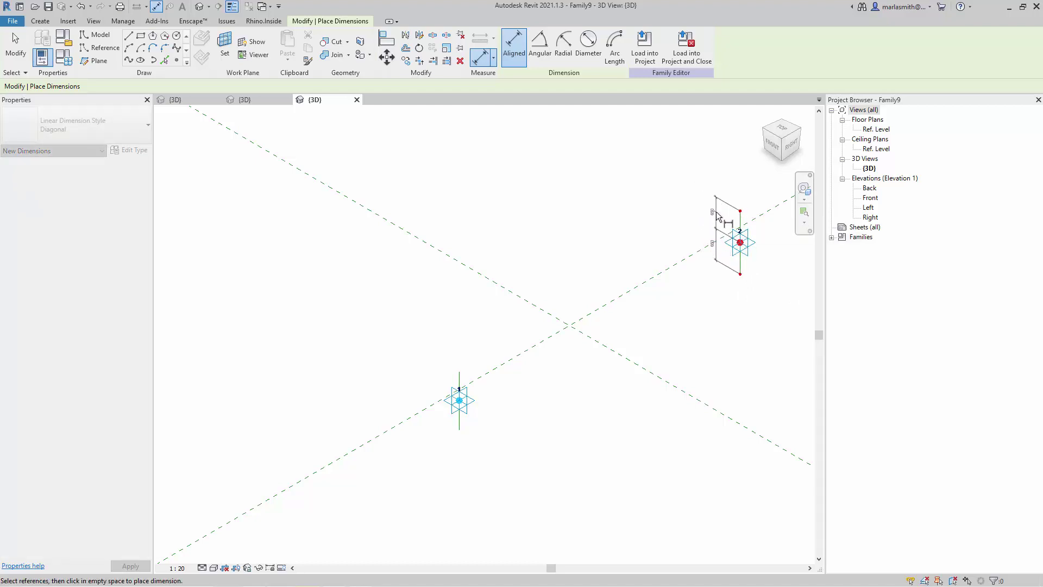
{"action": "key", "text": "Escape"}
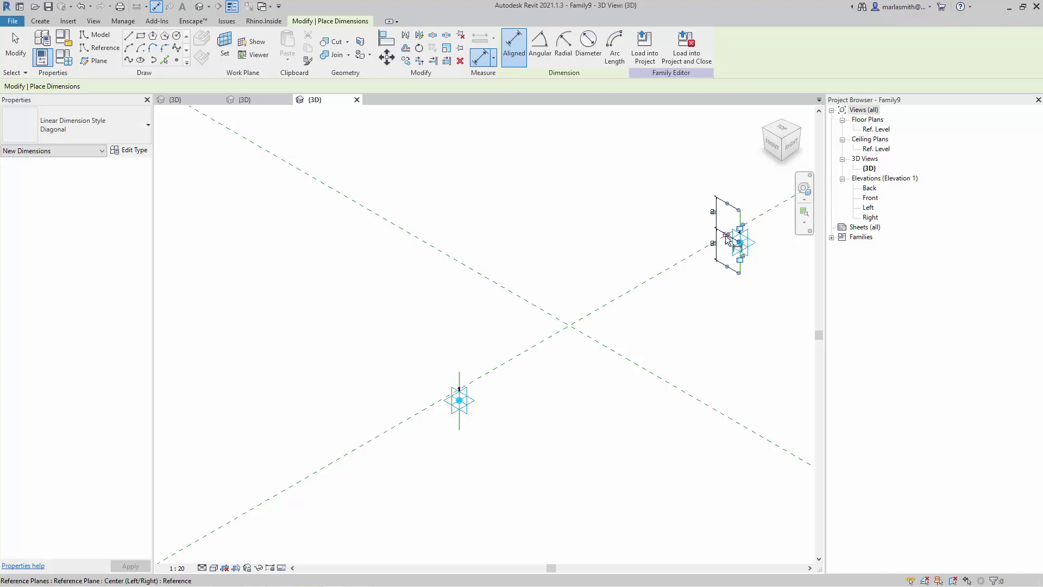
{"action": "key", "text": "Escape"}
- Set the two 650 halves to EQ and make the 1300 dimension permanent
{"action": "left_click", "coordinate": [745, 268]}
{"action": "scroll", "coordinate": [728, 239], "scroll_direction": "up", "scroll_amount": 4}
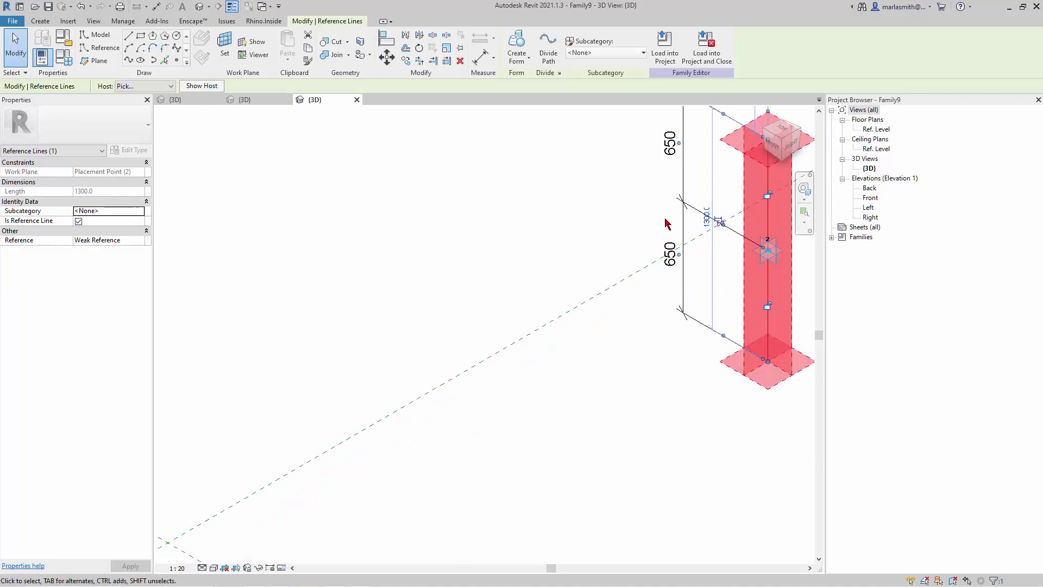
{"action": "scroll", "coordinate": [723, 229], "scroll_direction": "up", "scroll_amount": 3}
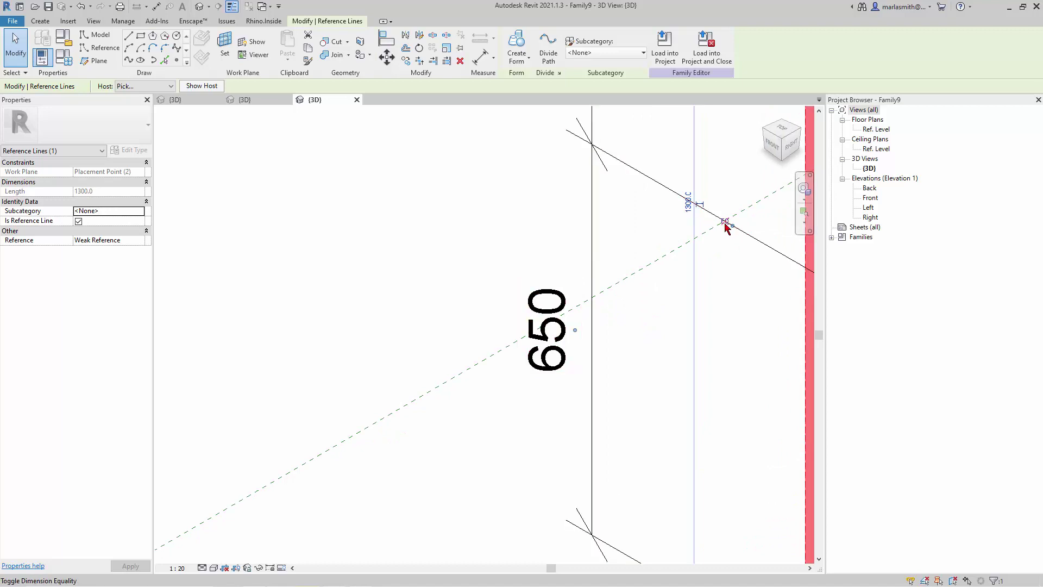
{"action": "left_click", "coordinate": [725, 223]}
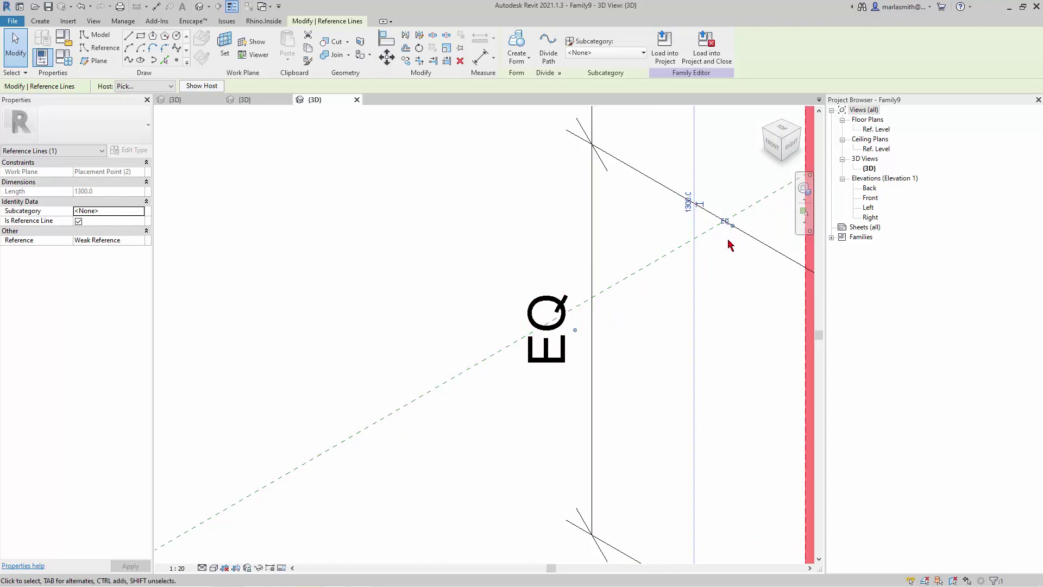
{"action": "left_click", "coordinate": [702, 206]}
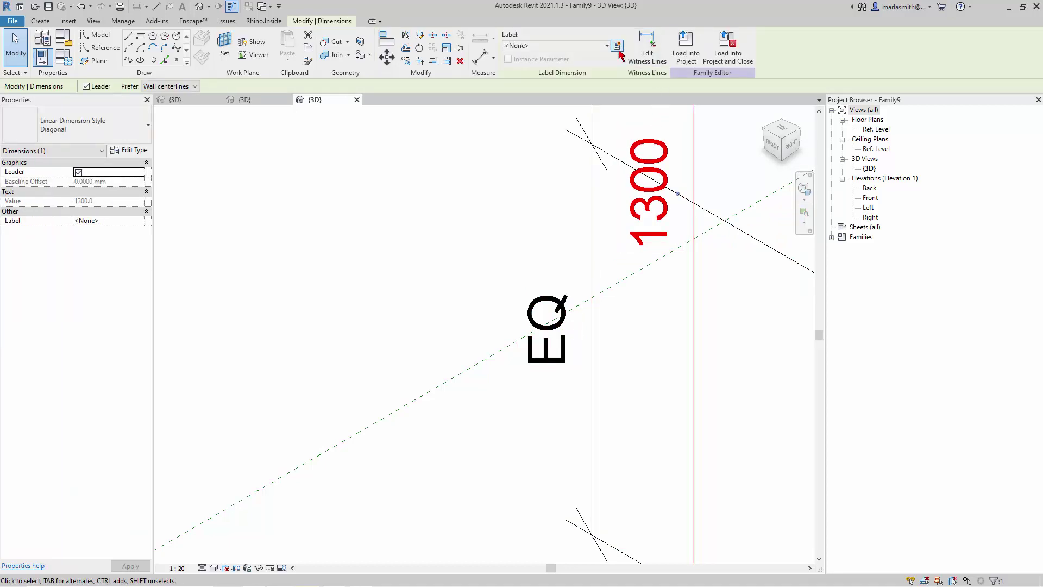
- Label the 1300 dimension with a new type parameter named 'Length Line Beam'
{"action": "left_click", "coordinate": [618, 46]}
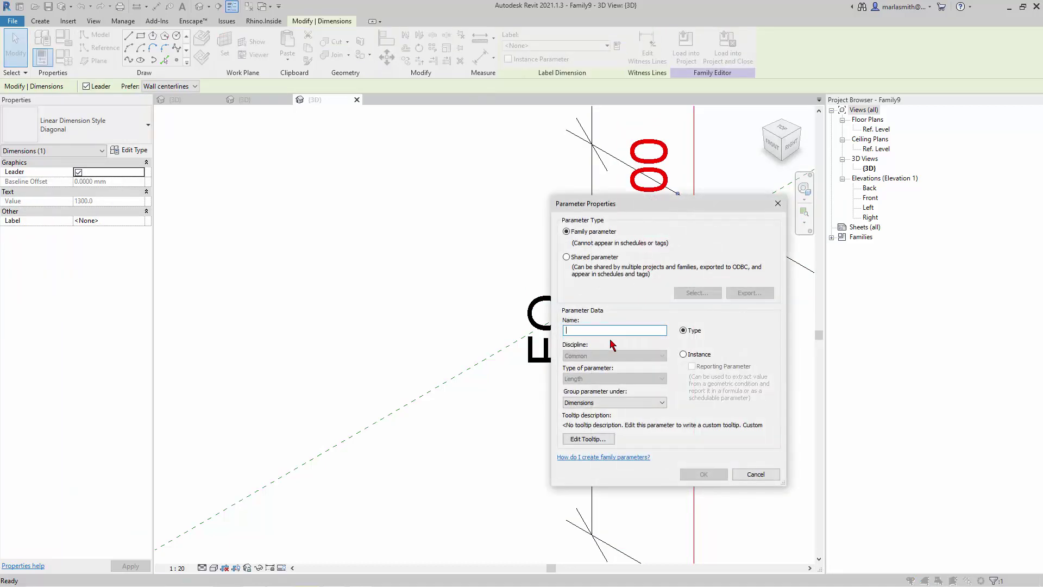
{"action": "type", "text": "Length Line Beam"}
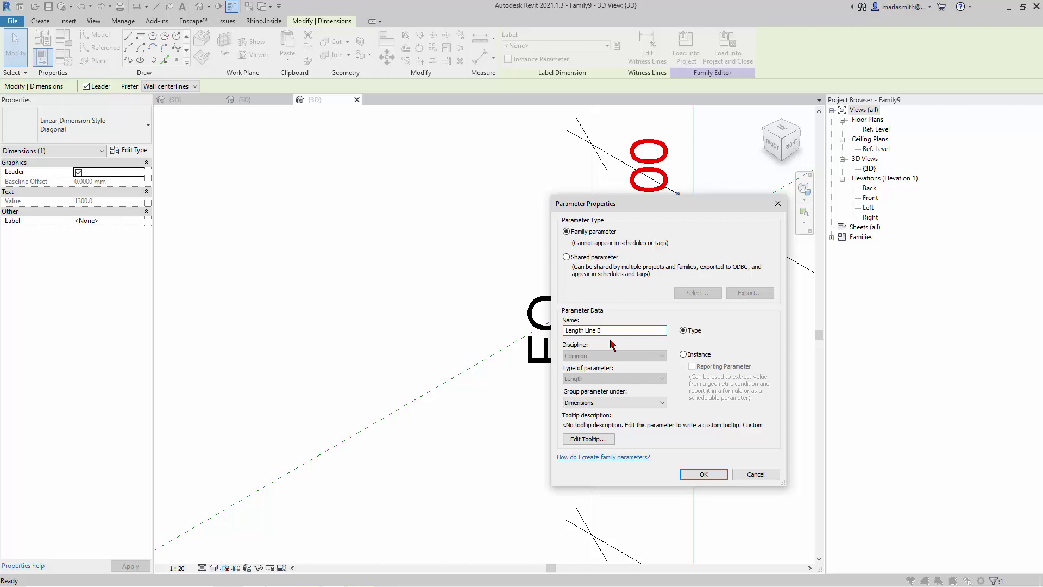
{"action": "left_click", "coordinate": [703, 475]}
- Zoom out and orbit the view to bring adaptive point 1 and its reference line into view
{"action": "left_click", "coordinate": [455, 226]}
{"action": "scroll", "coordinate": [578, 231], "scroll_direction": "down", "scroll_amount": 2}
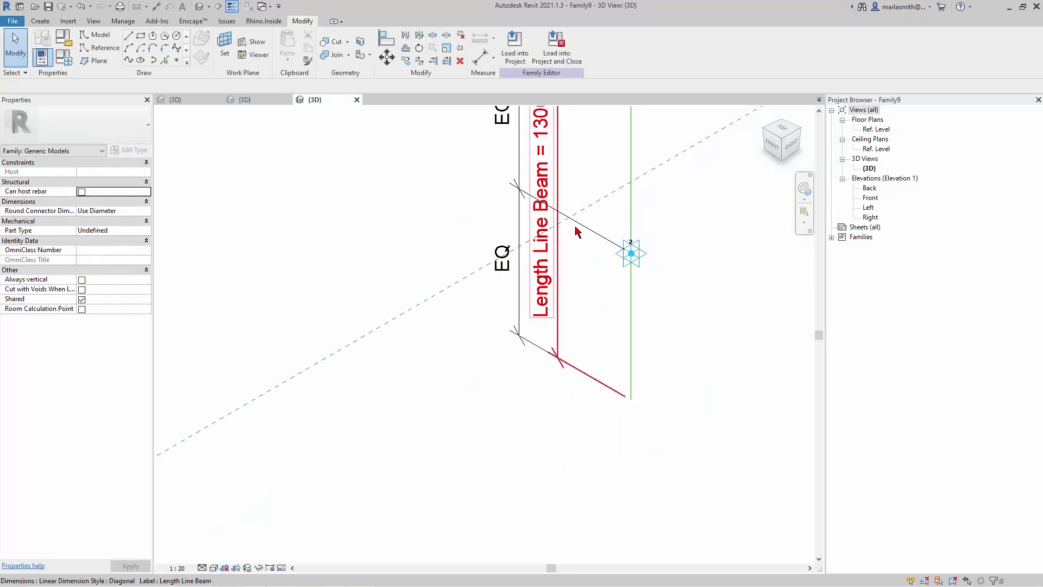
{"action": "scroll", "coordinate": [577, 231], "scroll_direction": "down", "scroll_amount": 5}
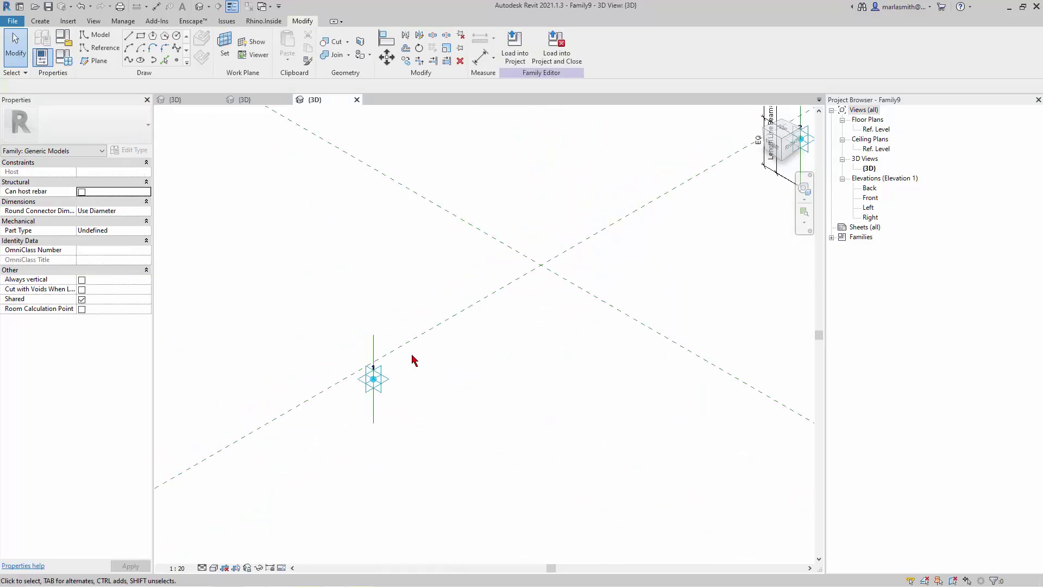
{"action": "middle_click_drag", "start_coordinate": [411, 360], "coordinate": [367, 387], "text": "shift"}
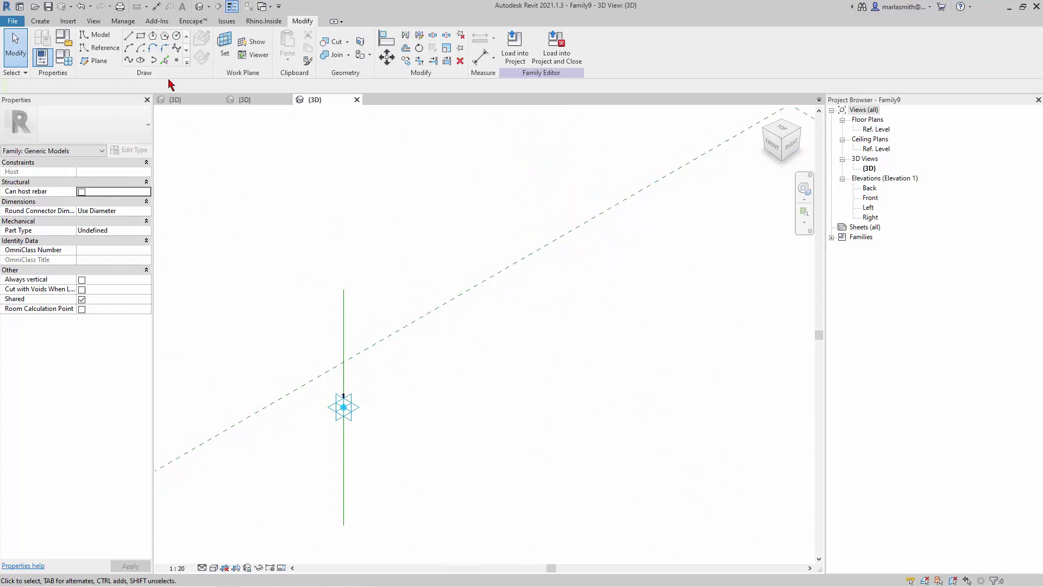
{"action": "left_click", "coordinate": [224, 48]}
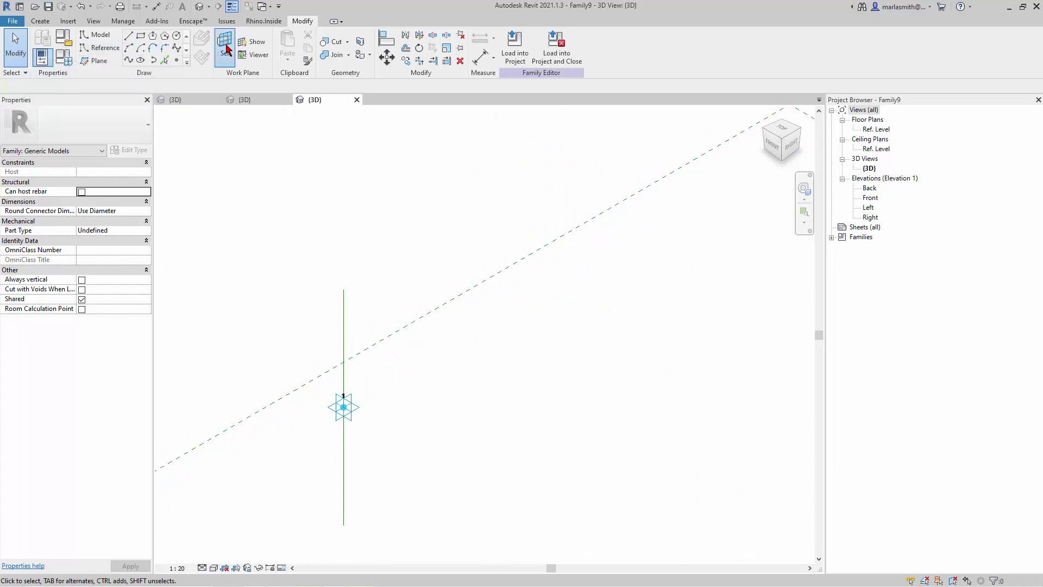
{"action": "left_click", "coordinate": [342, 407]}
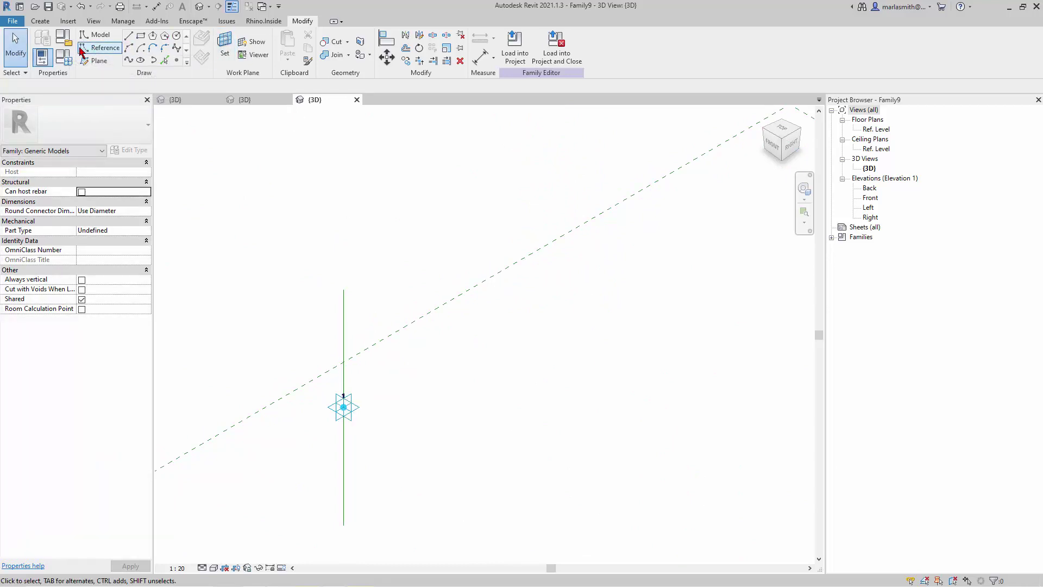
{"action": "left_click", "coordinate": [40, 21]}
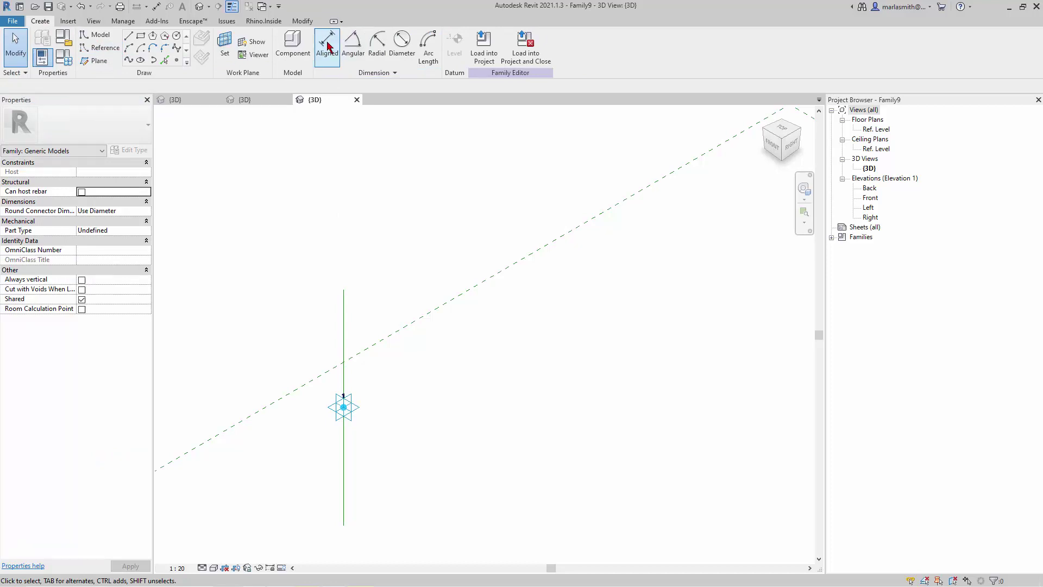
- Dimension point 1's reference line as 600 | 600 and make the halves equal
{"action": "left_click", "coordinate": [327, 46]}
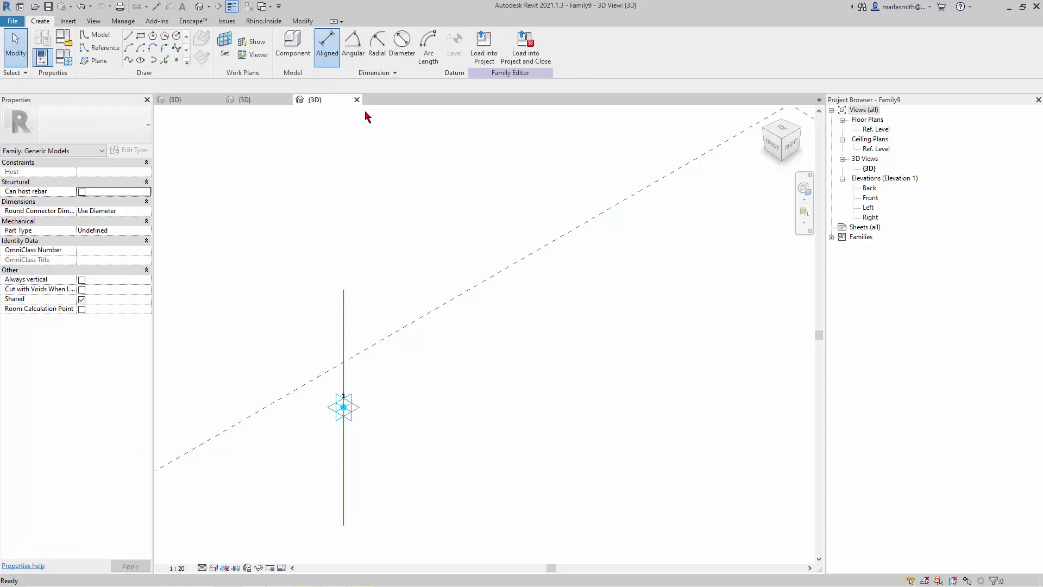
{"action": "left_click", "coordinate": [345, 526]}
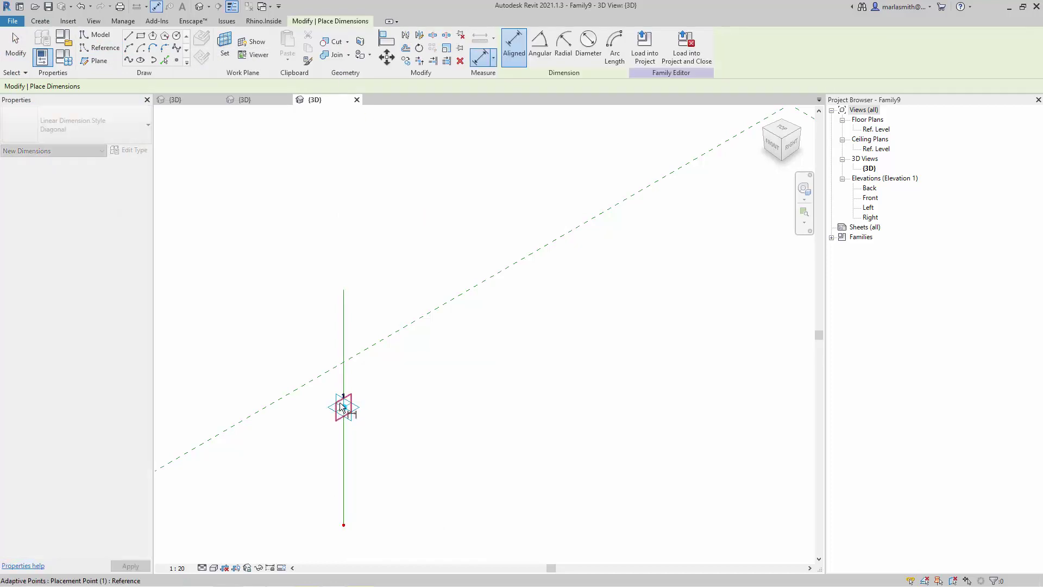
{"action": "left_click", "coordinate": [342, 407]}
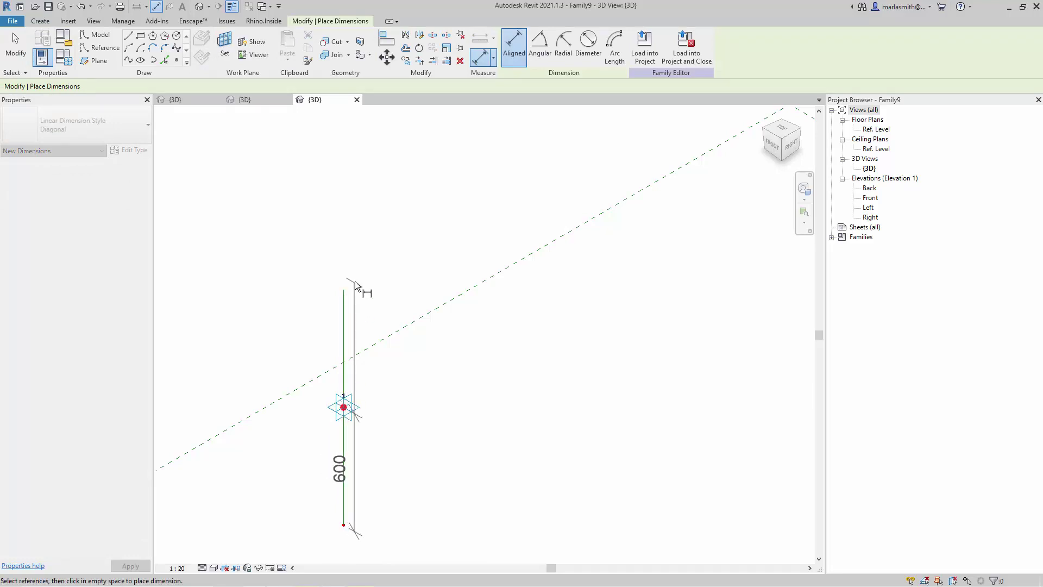
{"action": "left_click", "coordinate": [346, 294]}
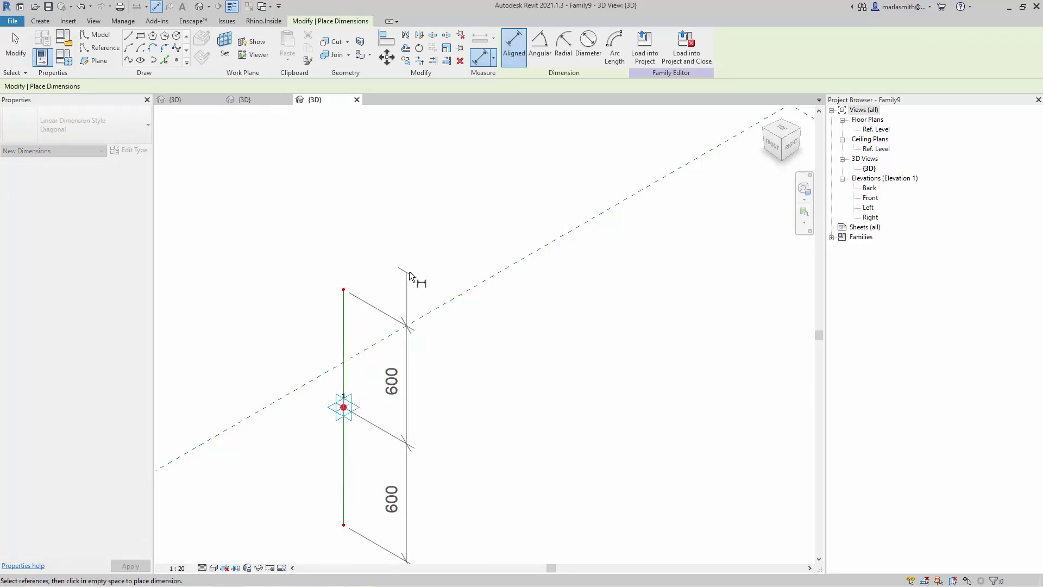
{"action": "left_click", "coordinate": [397, 280]}
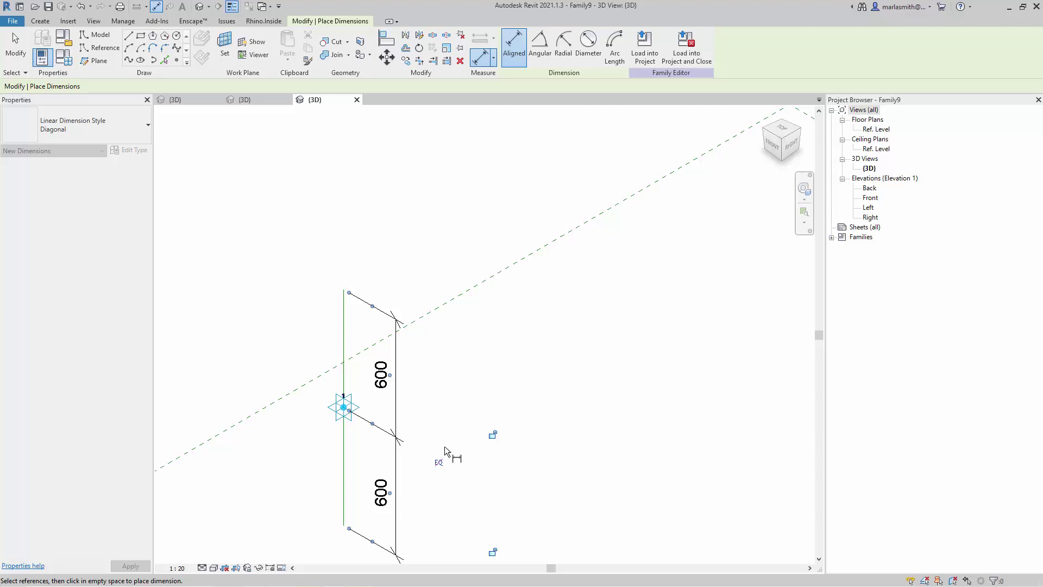
{"action": "left_click", "coordinate": [439, 462]}
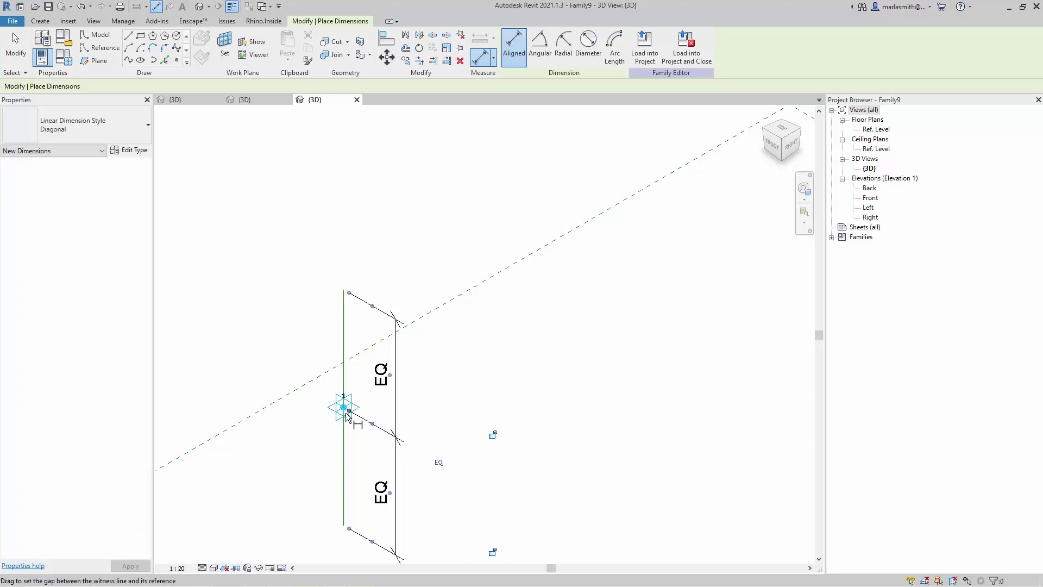
{"action": "left_click", "coordinate": [12, 46]}
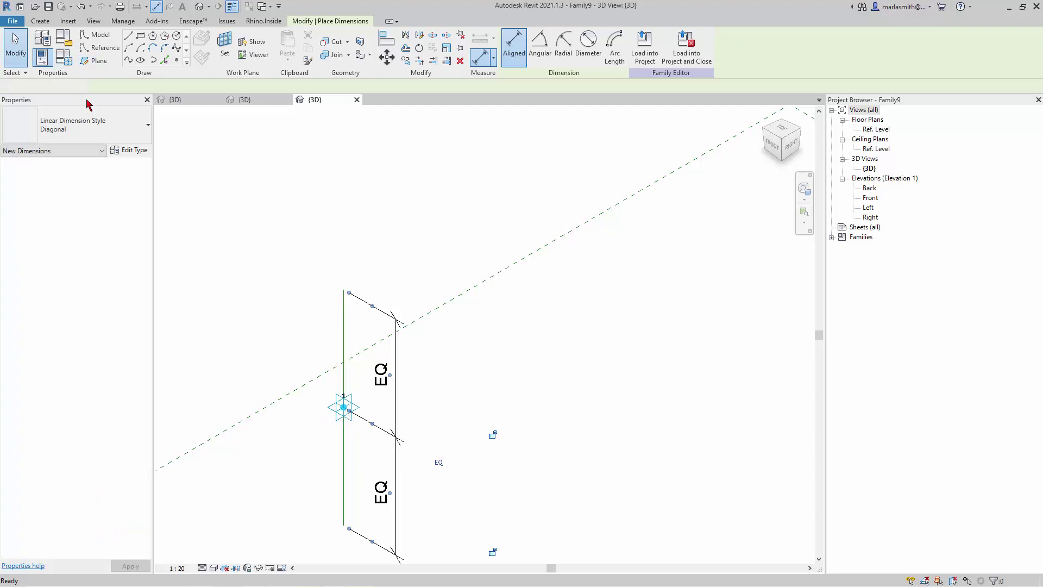
- Label point 1's 1200 dimension with Length Line Beam so it becomes 1300
{"action": "left_click", "coordinate": [344, 338]}
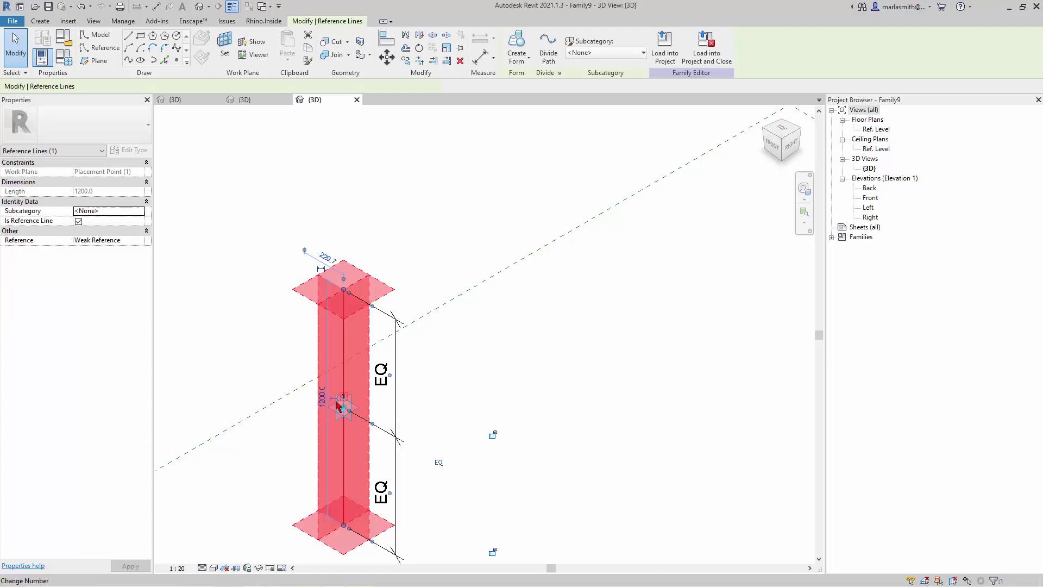
{"action": "key", "text": "Escape"}
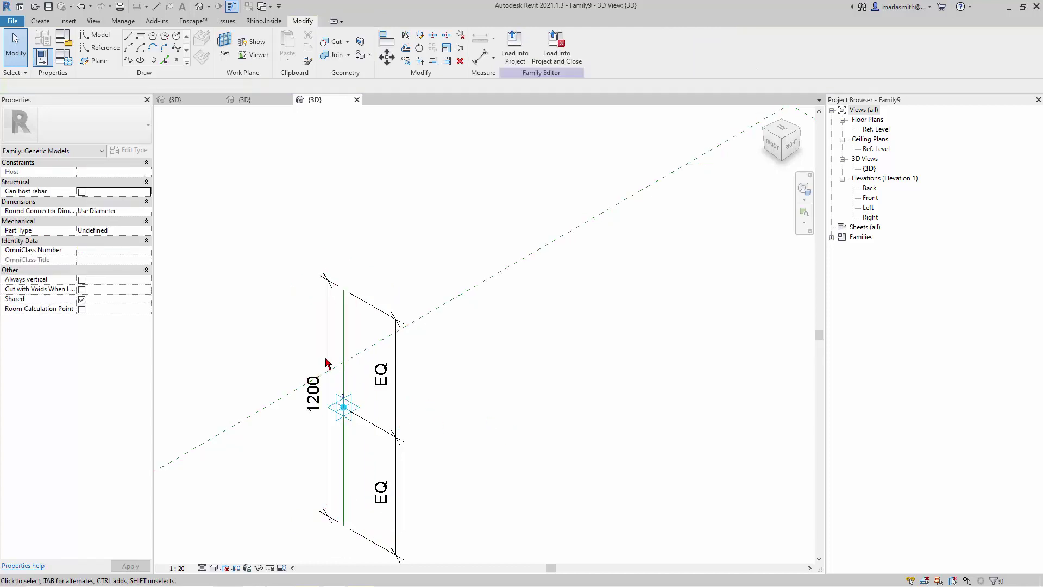
{"action": "left_click", "coordinate": [328, 361]}
{"action": "left_click", "coordinate": [608, 47]}
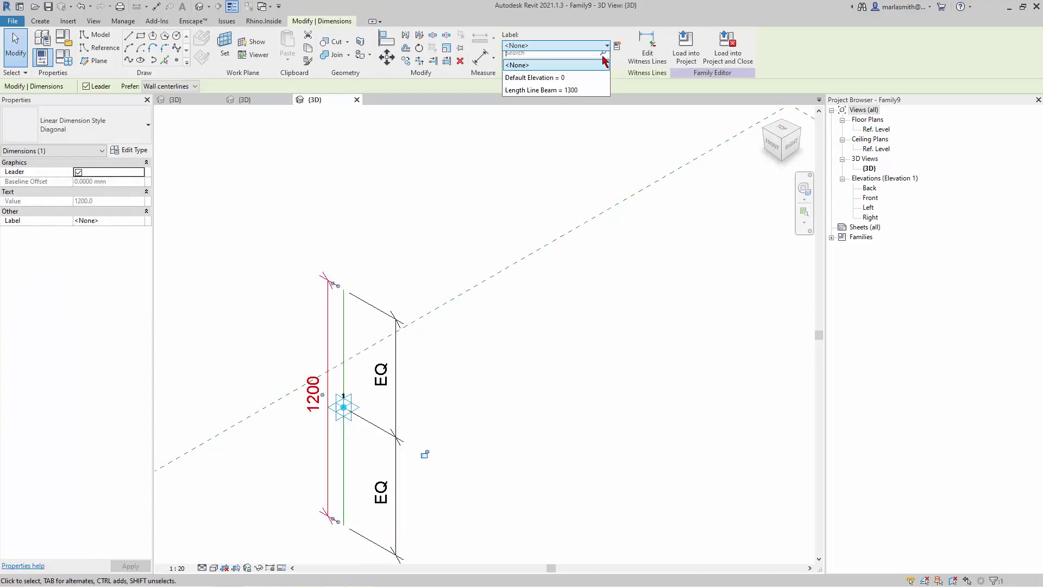
{"action": "key", "text": "Escape"}
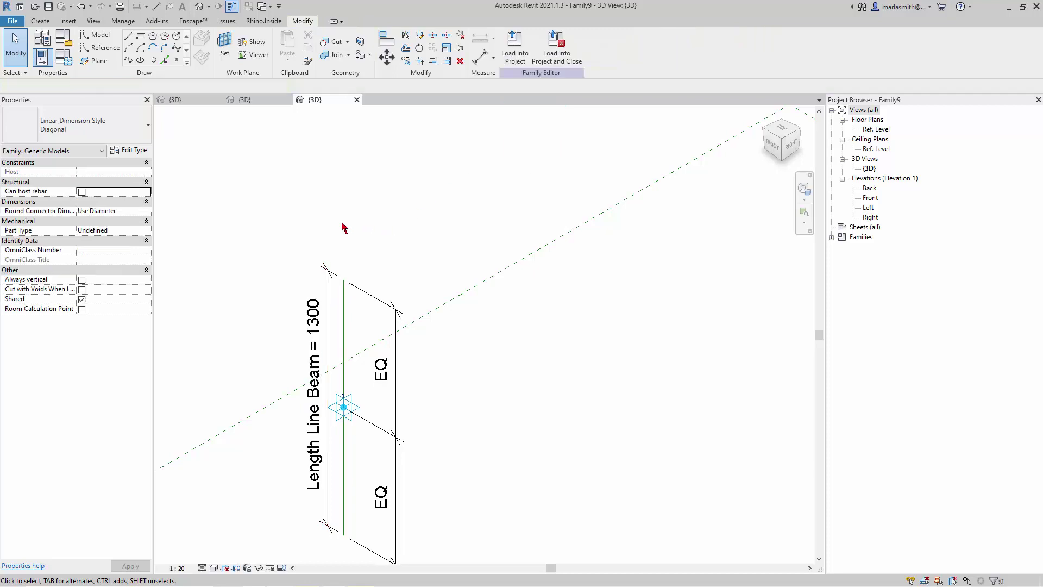
- Divide point 1's reference line into a 6-node divided path
{"action": "scroll", "coordinate": [257, 298], "scroll_direction": "down", "scroll_amount": 3}
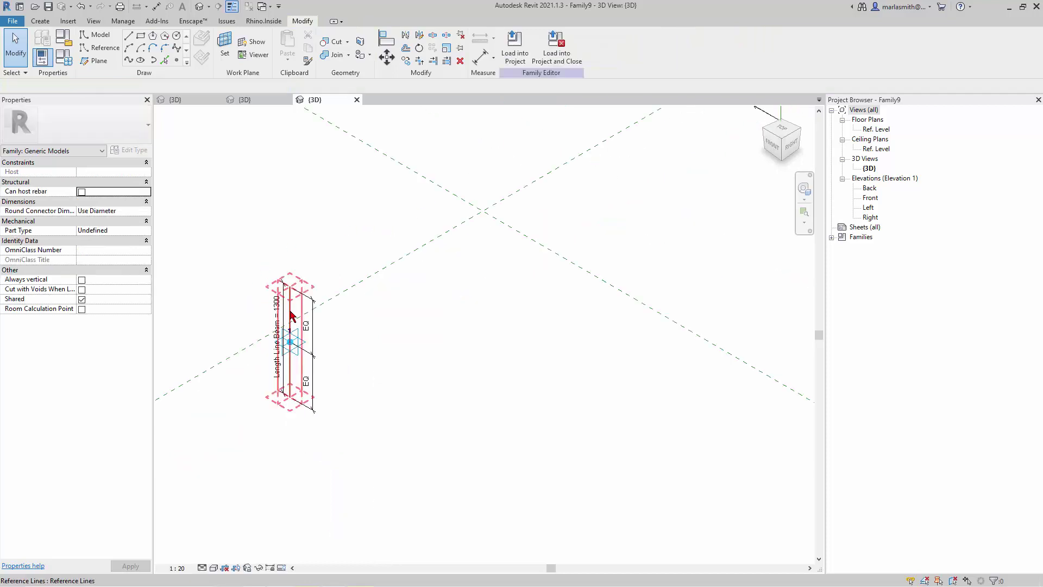
{"action": "left_click", "coordinate": [290, 316]}
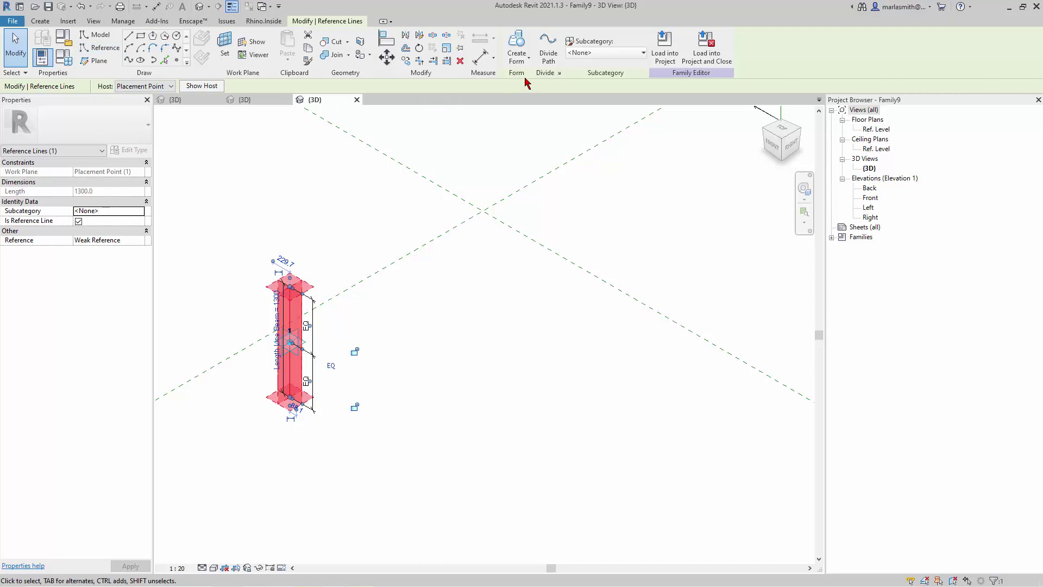
{"action": "left_click", "coordinate": [548, 46]}
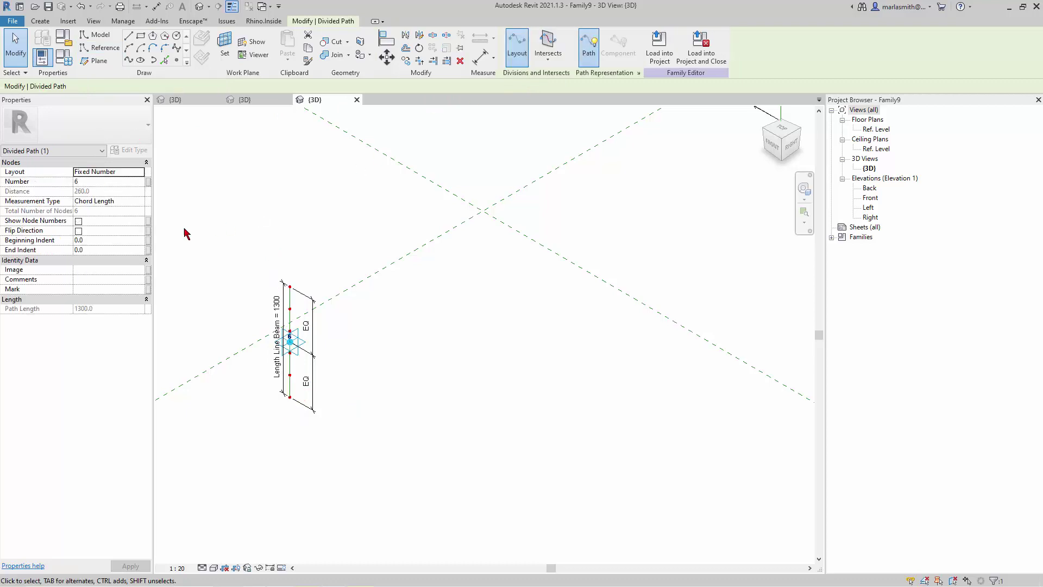
- Associate the divided path's node Number with a new integer type parameter 'div beam'
{"action": "left_click", "coordinate": [149, 183]}
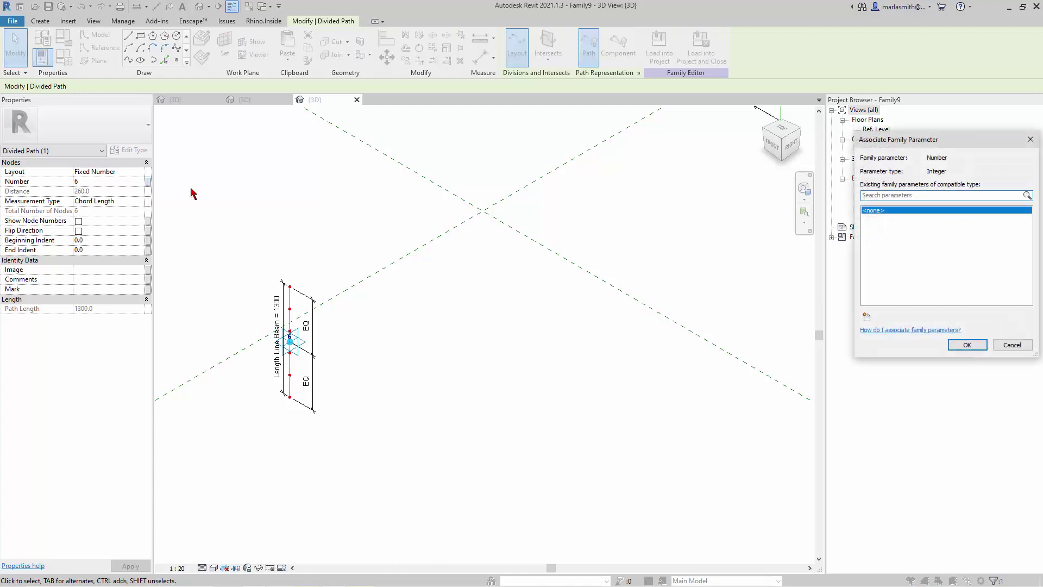
{"action": "left_click", "coordinate": [870, 319]}
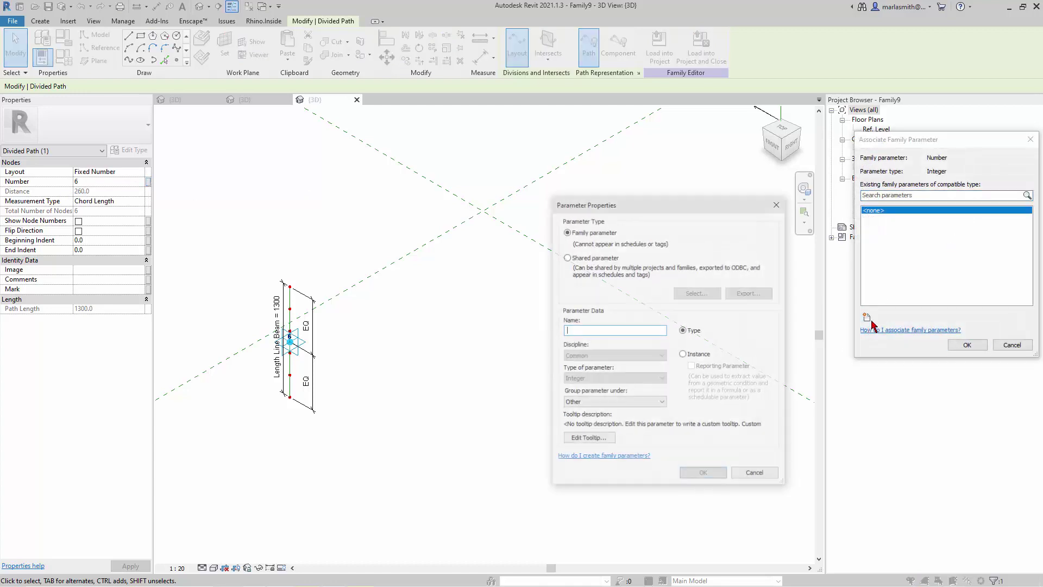
{"action": "type", "text": "div beam"}
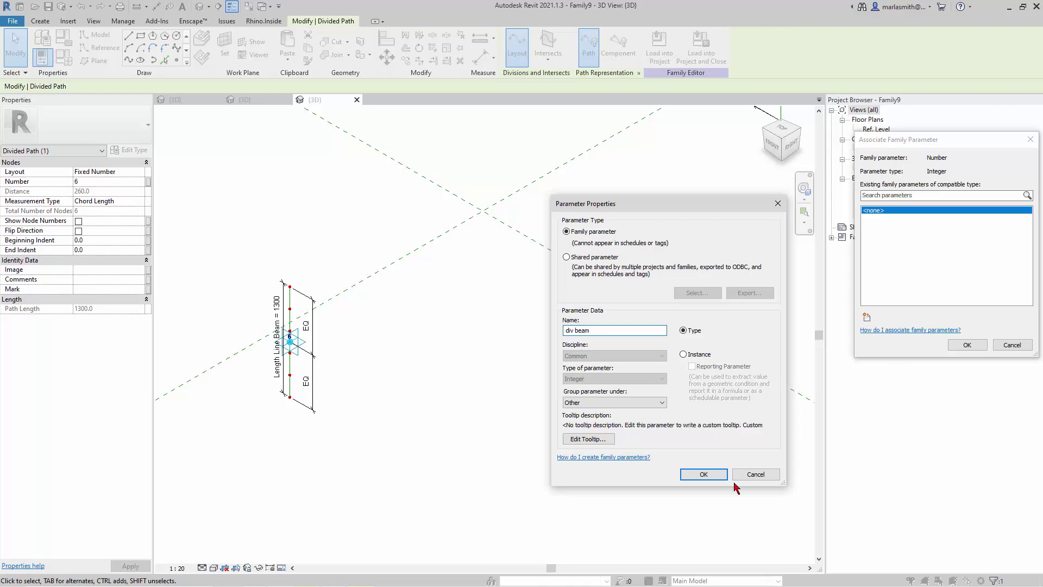
{"action": "left_click", "coordinate": [715, 475]}
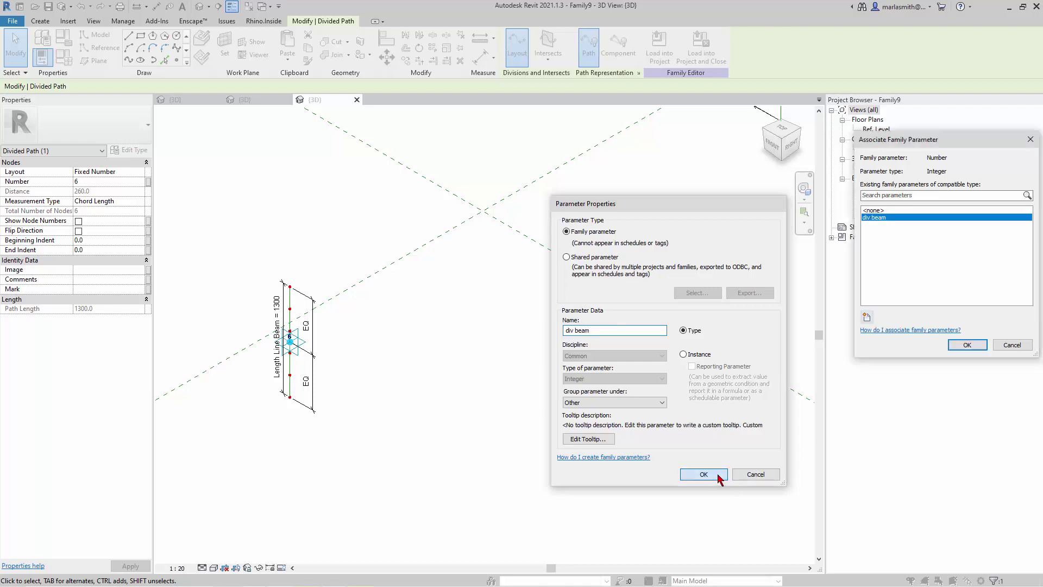
{"action": "left_click", "coordinate": [966, 345]}
{"action": "key", "text": "Escape"}
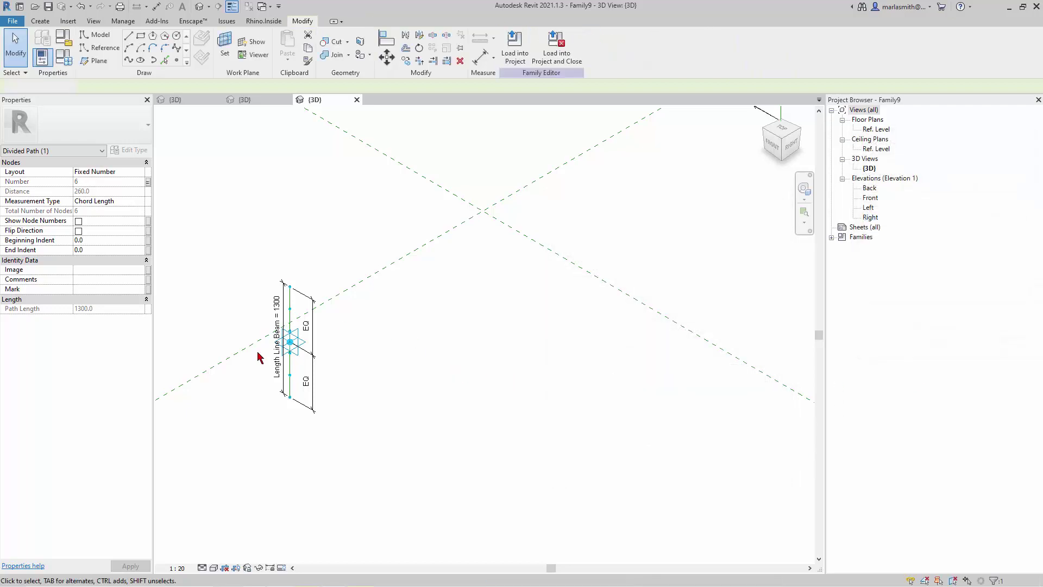
- Divide the second beam's reference line into a divided path
{"action": "scroll", "coordinate": [242, 361], "scroll_direction": "down", "scroll_amount": 3}
{"action": "scroll", "coordinate": [349, 338], "scroll_direction": "up", "scroll_amount": 5}
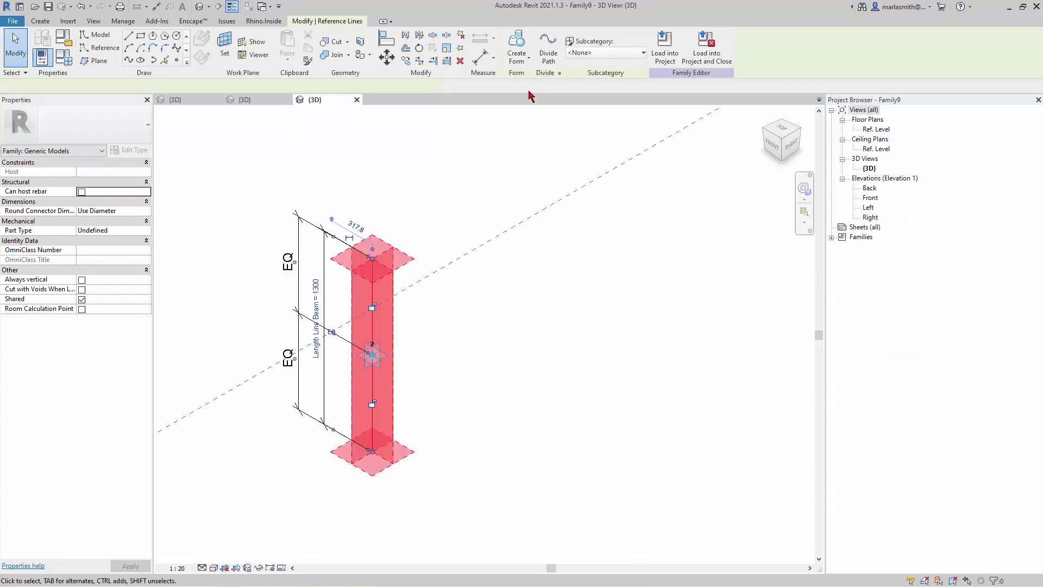
{"action": "left_click", "coordinate": [549, 47]}
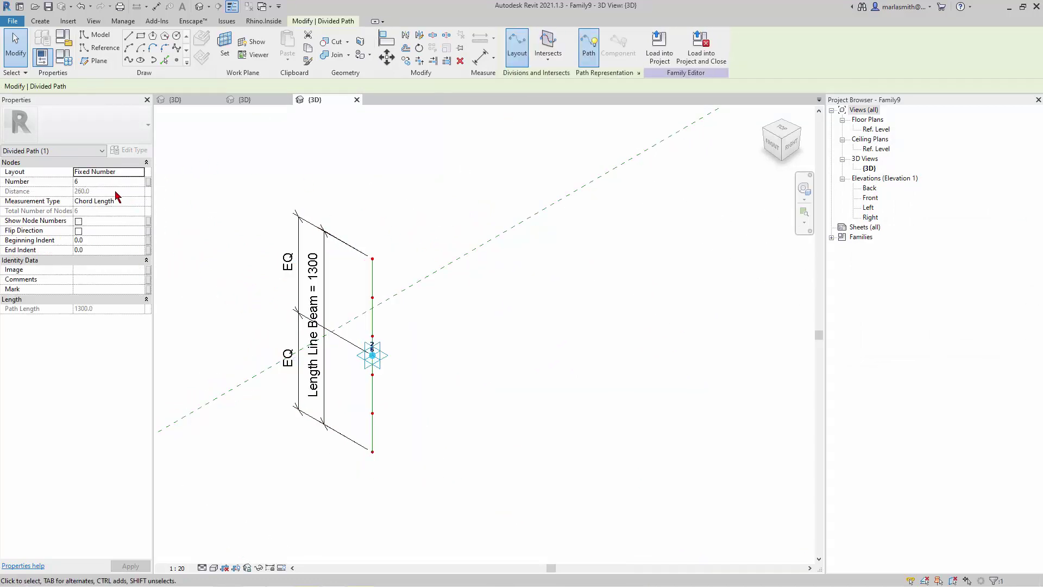
- Associate the second divided path's node count with the div beam parameter
{"action": "left_click", "coordinate": [148, 183]}
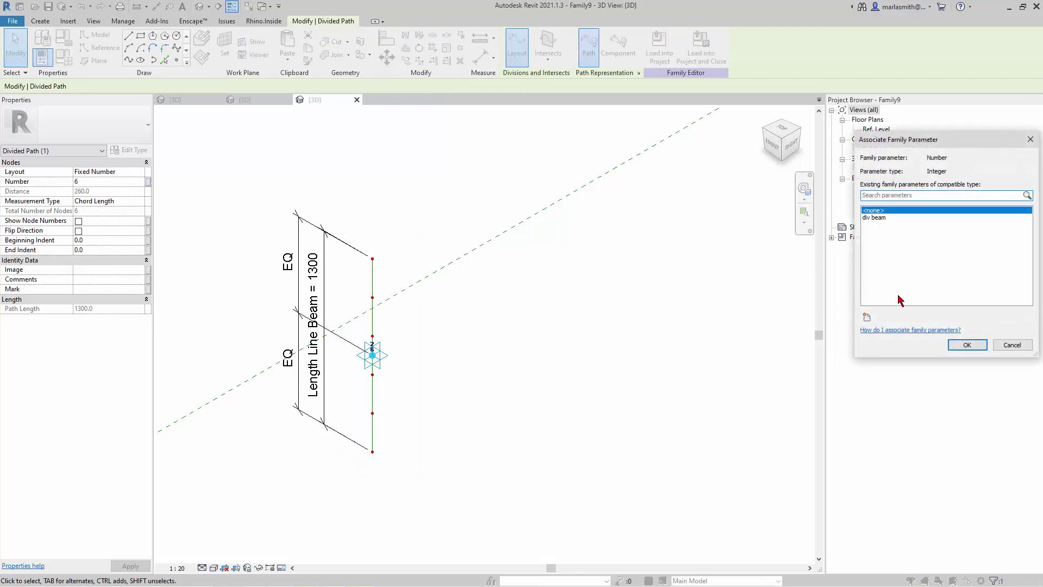
{"action": "left_click", "coordinate": [874, 217]}
{"action": "left_click", "coordinate": [967, 345]}
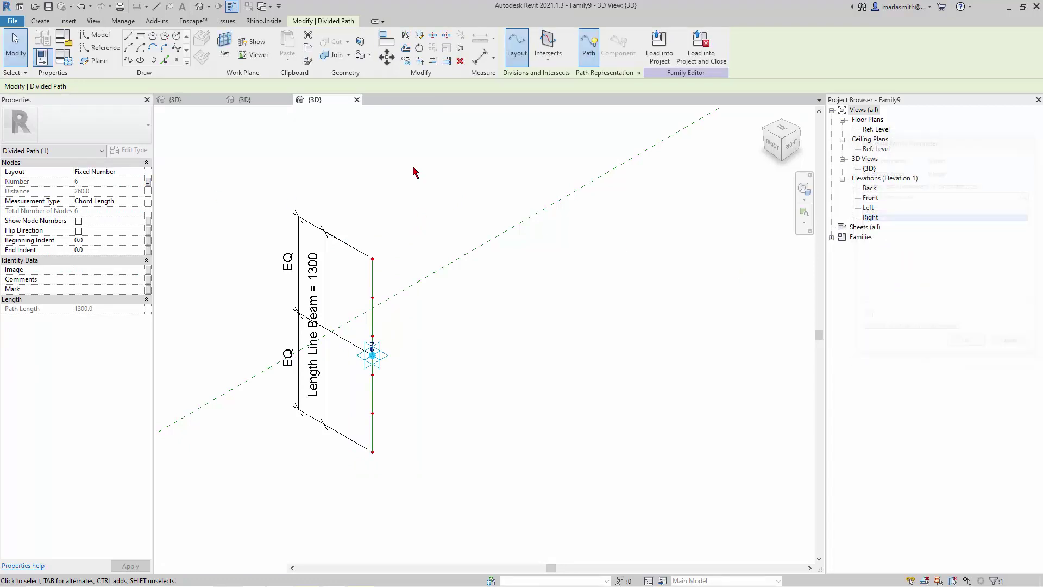
{"action": "left_click", "coordinate": [323, 144]}
- Set div beam to 3 in Family Types
{"action": "left_click", "coordinate": [63, 56]}
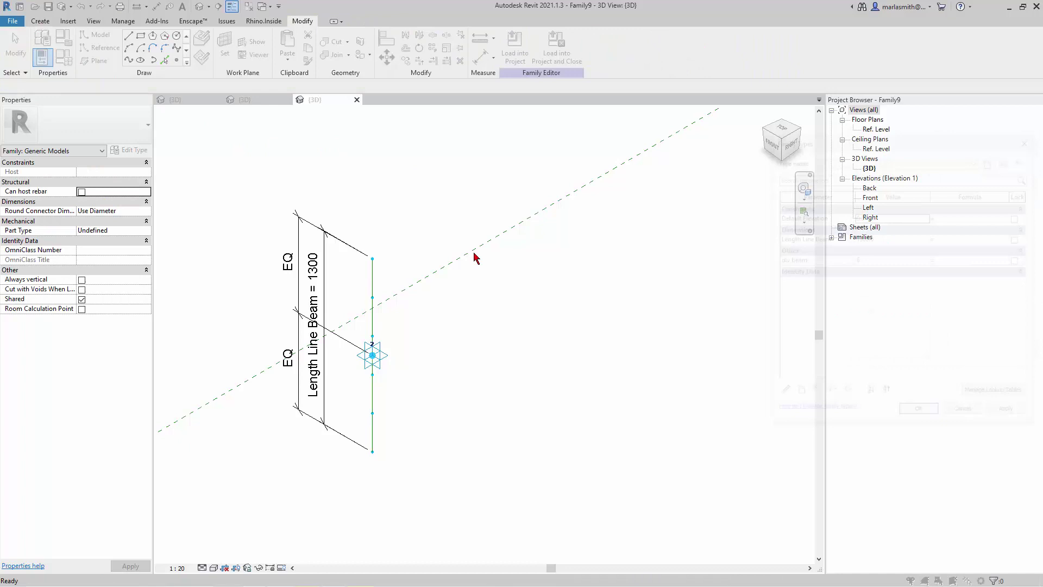
{"action": "left_click", "coordinate": [875, 263]}
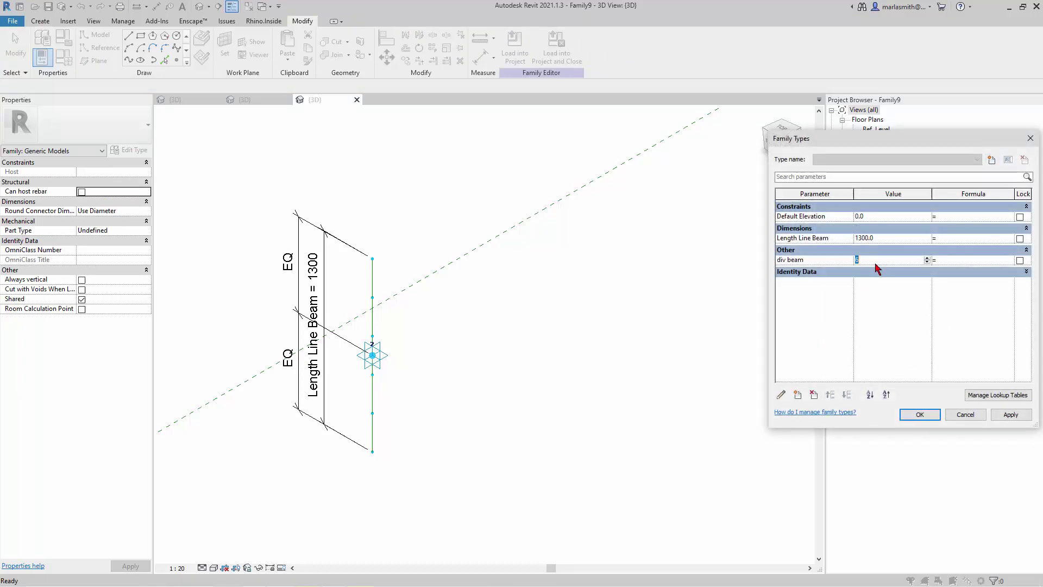
{"action": "left_click", "coordinate": [923, 417]}
- Load the 2pt Cylinder.rfa family into the Family9 project
{"action": "scroll", "coordinate": [494, 234], "scroll_direction": "down", "scroll_amount": 5}
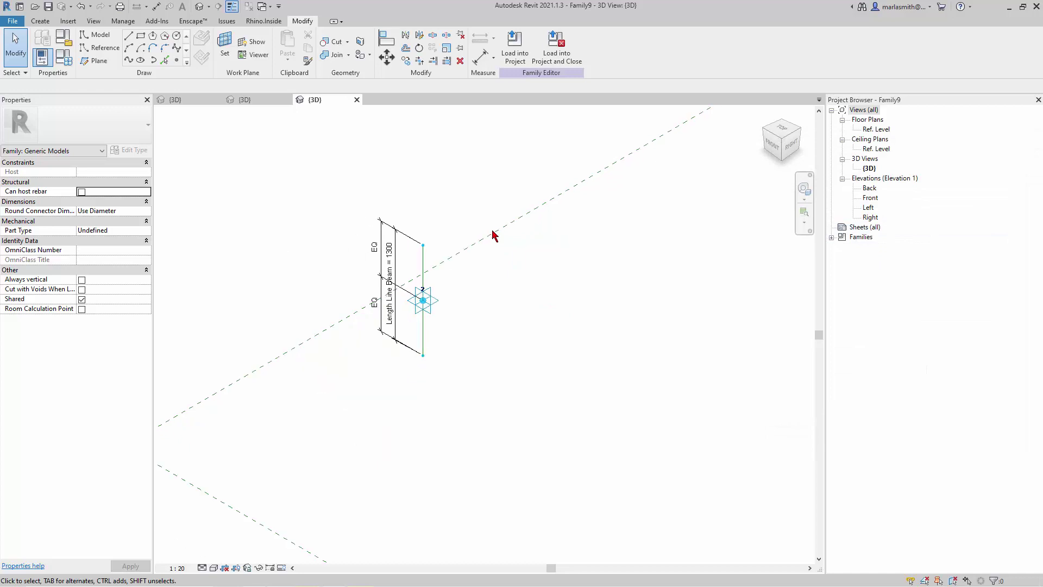
{"action": "scroll", "coordinate": [346, 338], "scroll_direction": "up", "scroll_amount": 2}
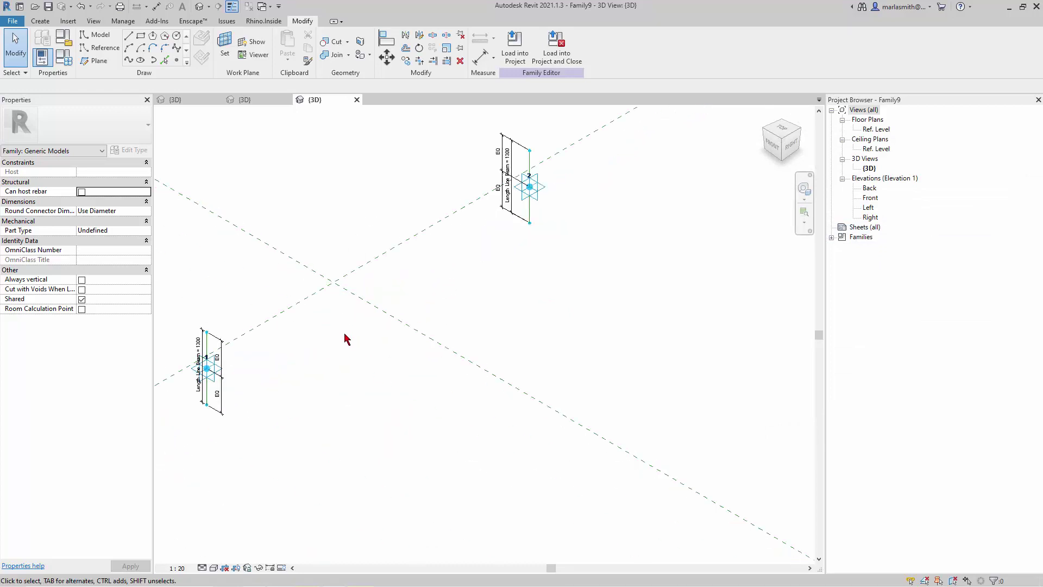
{"action": "left_click", "coordinate": [245, 100]}
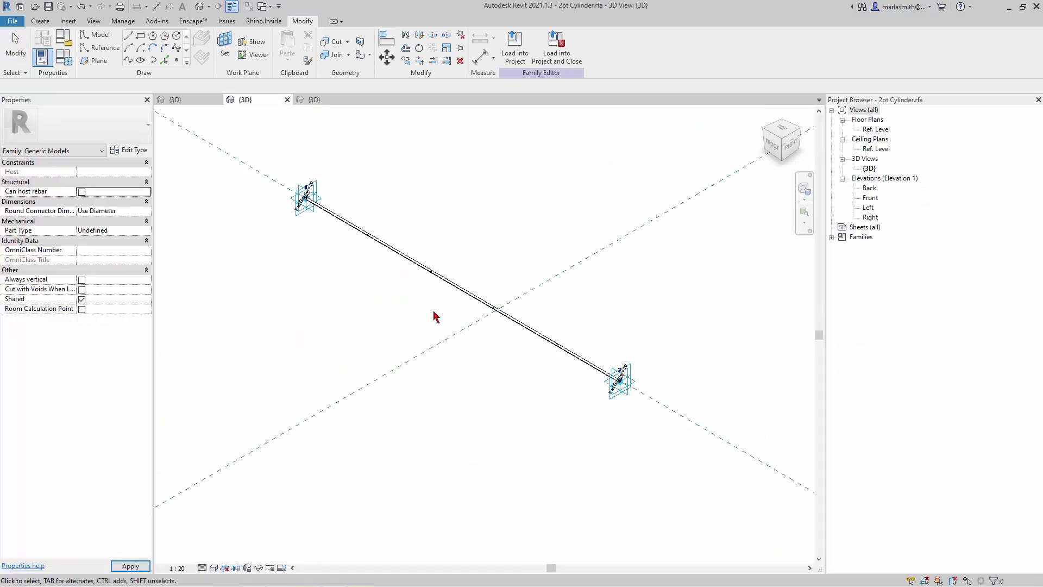
{"action": "left_click", "coordinate": [512, 50]}
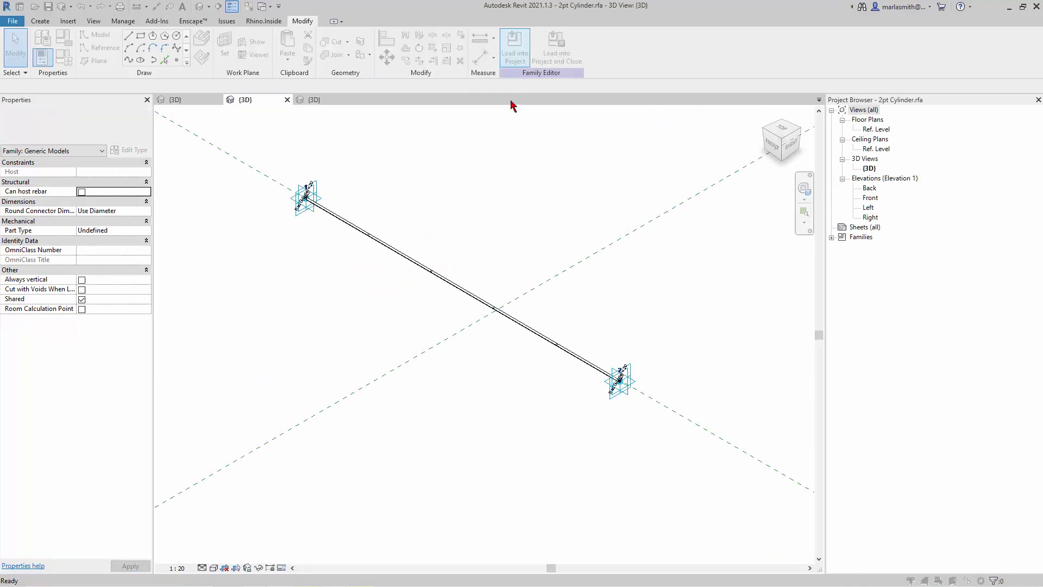
{"action": "left_click", "coordinate": [452, 250]}
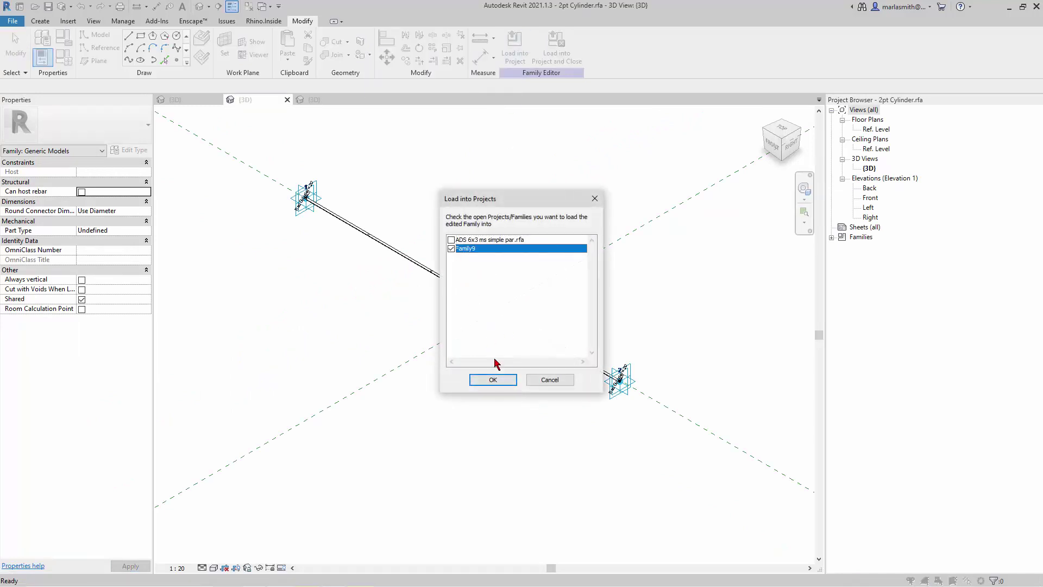
{"action": "left_click", "coordinate": [496, 381]}
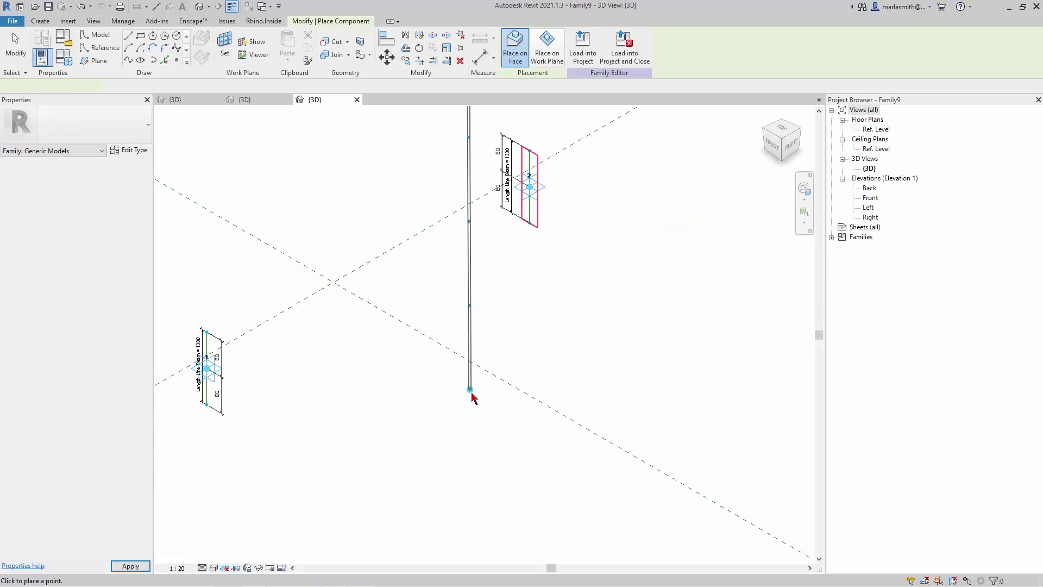
- Place a 2pt Cylinder from the left plane's bottom point to the right plane's bottom point
{"action": "left_click", "coordinate": [207, 405]}
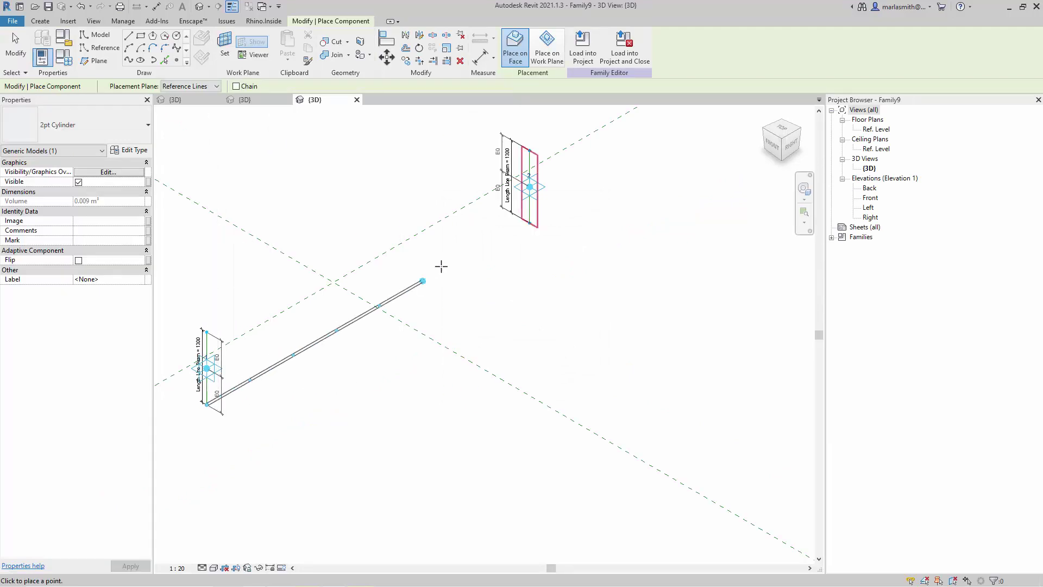
{"action": "left_click", "coordinate": [530, 223]}
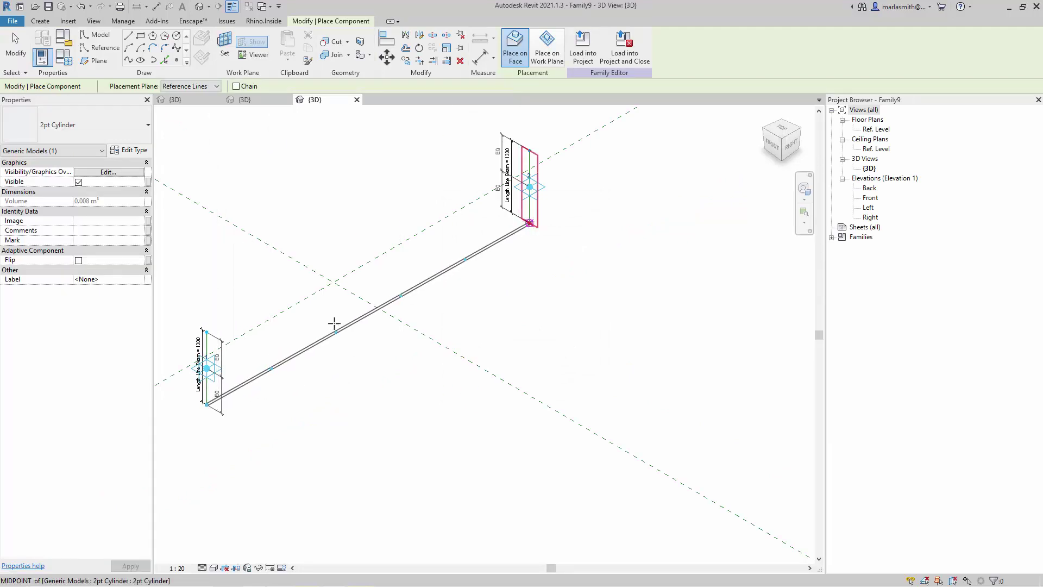
{"action": "key", "text": "Escape"}
{"action": "key", "text": "Escape"}
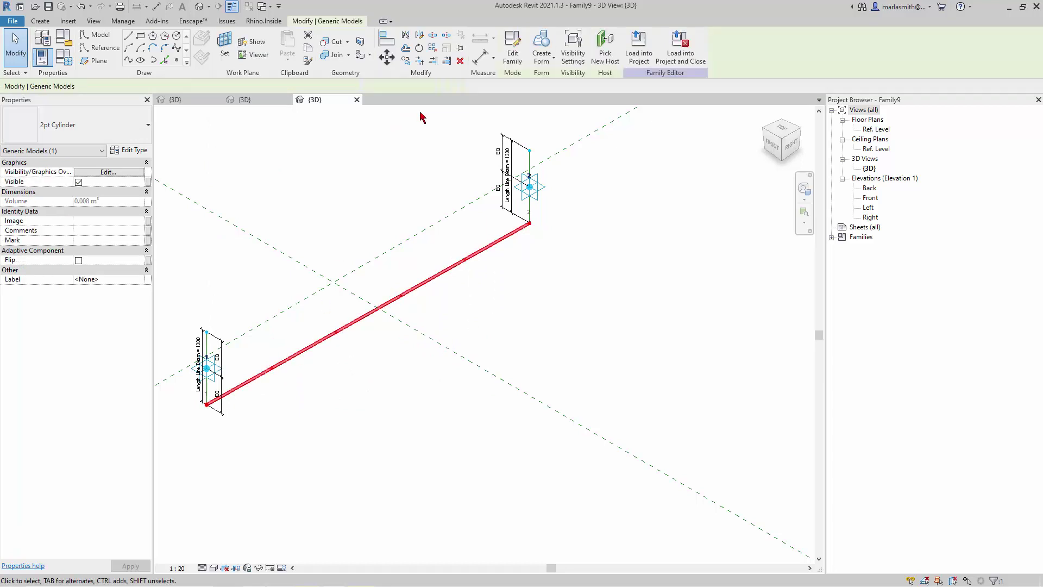
{"action": "left_click", "coordinate": [482, 345]}
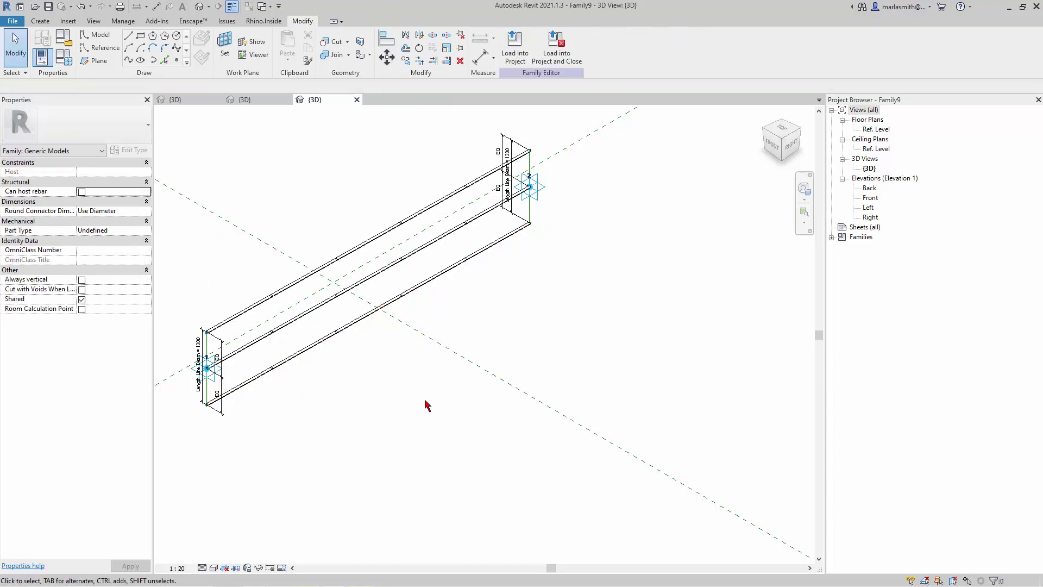
{"action": "scroll", "coordinate": [169, 388], "scroll_direction": "up", "scroll_amount": 5}
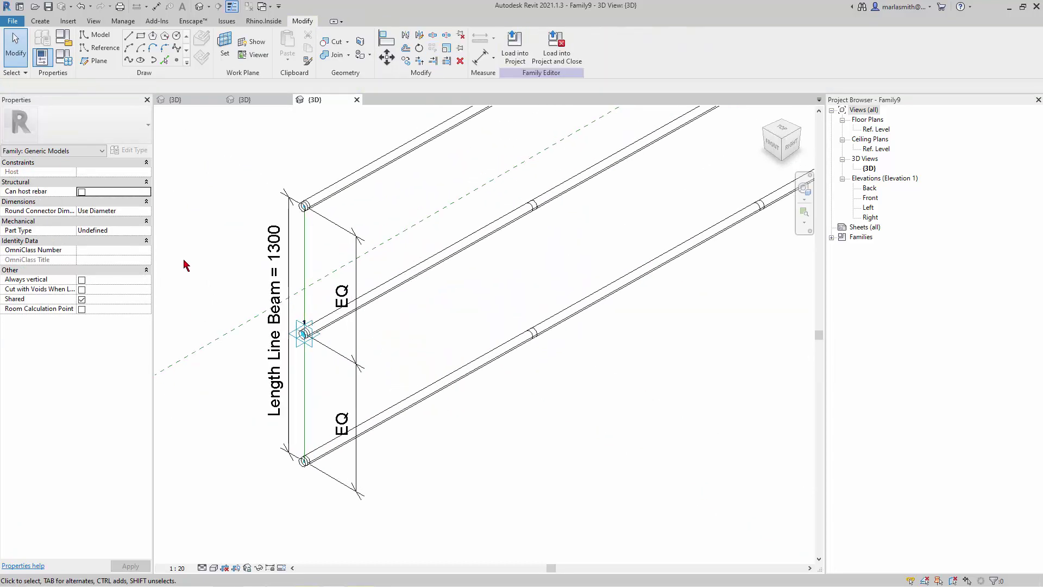
- Set Length Line Beam to 60 in Family Types
{"action": "left_click", "coordinate": [41, 57]}
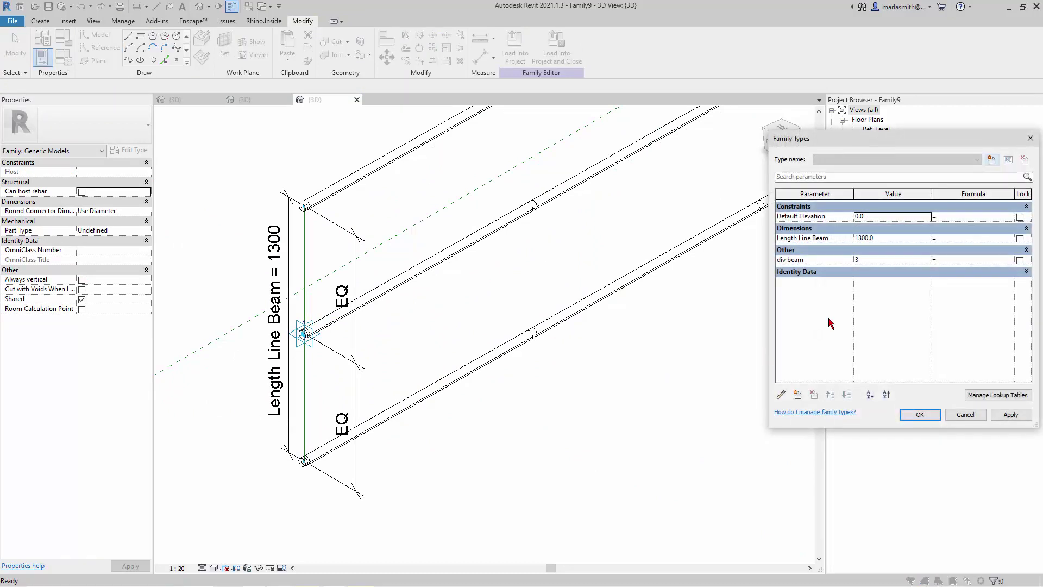
{"action": "left_click", "coordinate": [902, 244]}
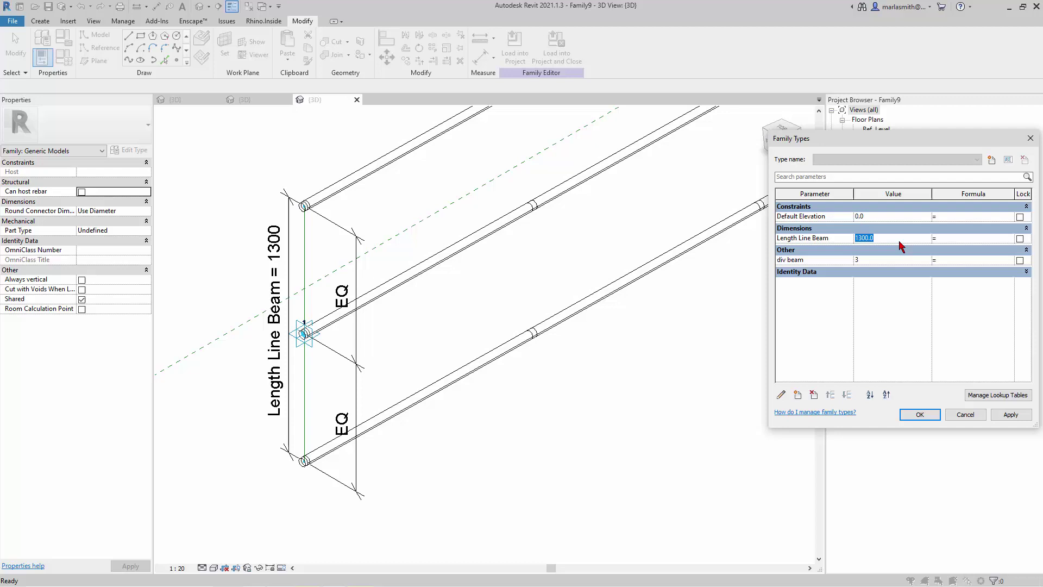
{"action": "type", "text": "60"}
{"action": "left_click", "coordinate": [1010, 416]}
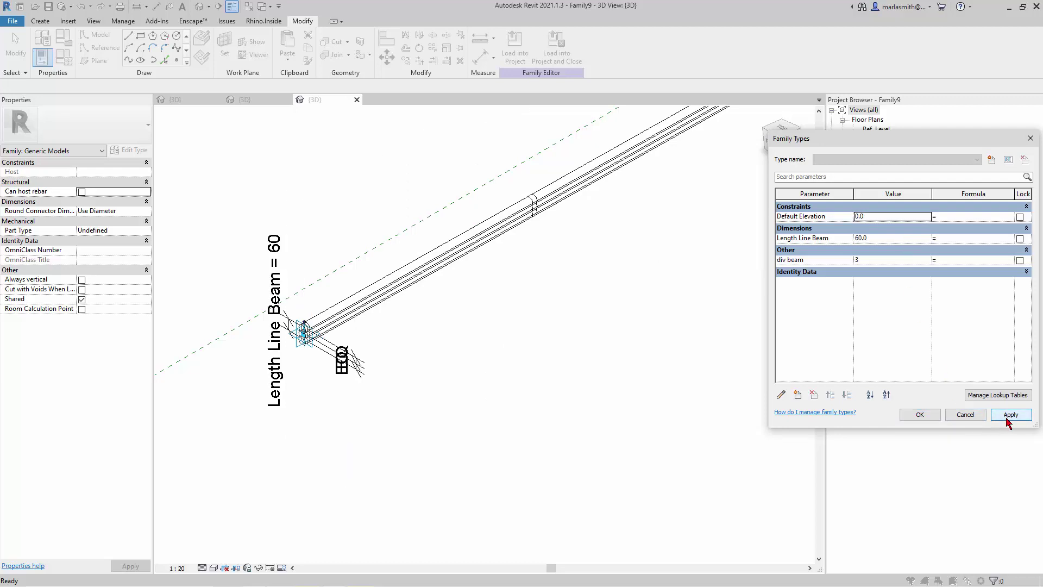
{"action": "left_click", "coordinate": [920, 415]}
{"action": "scroll", "coordinate": [284, 335], "scroll_direction": "up", "scroll_amount": 5}
{"action": "scroll", "coordinate": [271, 360], "scroll_direction": "up", "scroll_amount": 2}
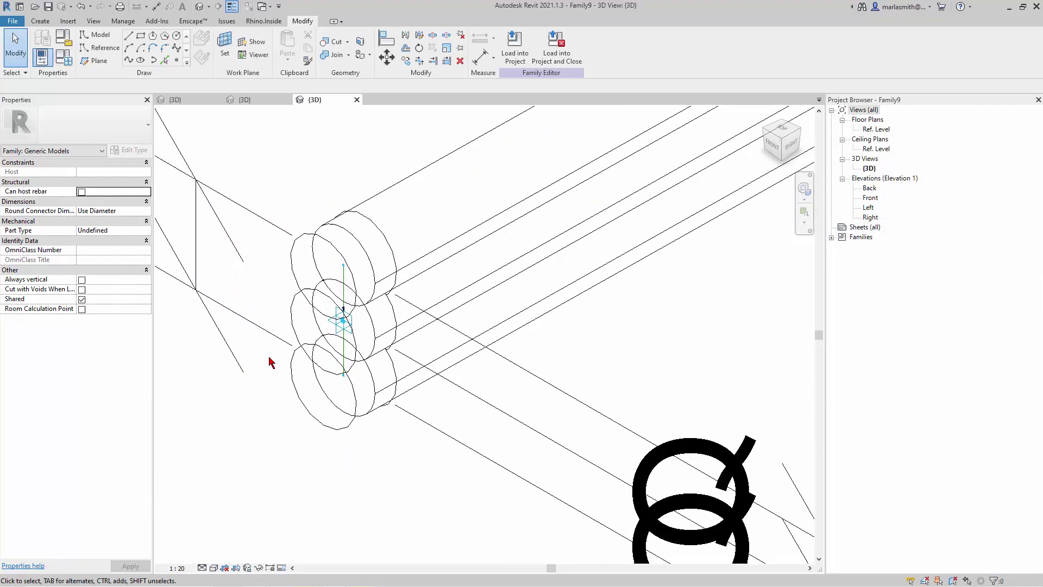
{"action": "scroll", "coordinate": [286, 358], "scroll_direction": "up", "scroll_amount": 3}
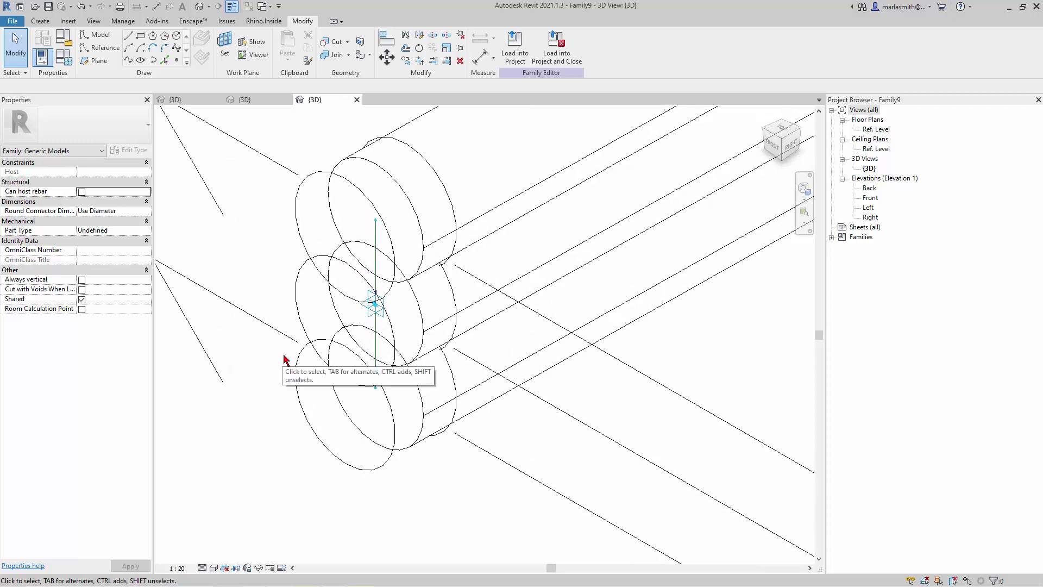
- Change Length Line Beam to 65, then 80, and orbit to view the beams
{"action": "left_click", "coordinate": [64, 56]}
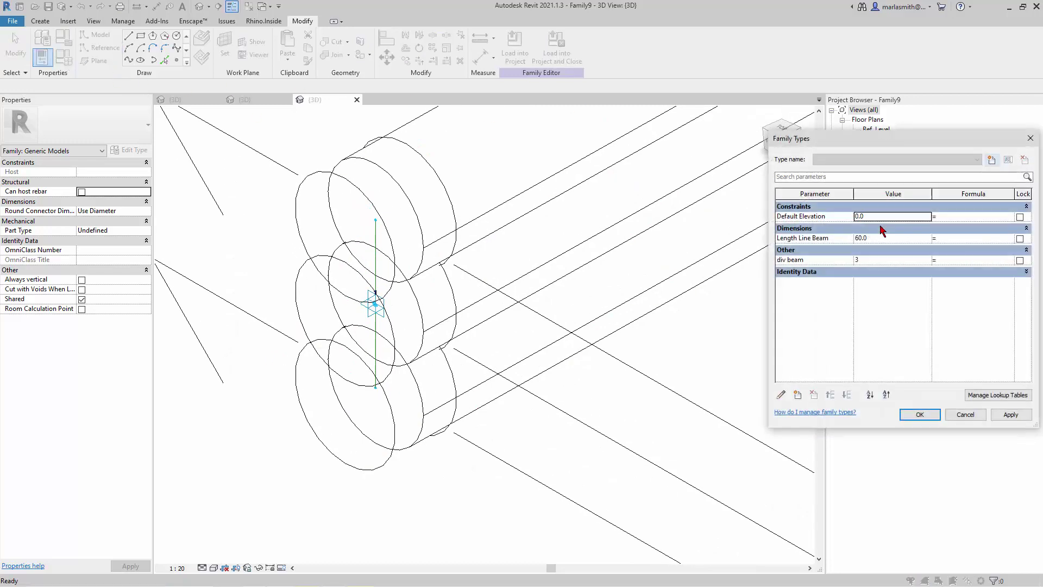
{"action": "left_click", "coordinate": [881, 240]}
{"action": "type", "text": "65"}
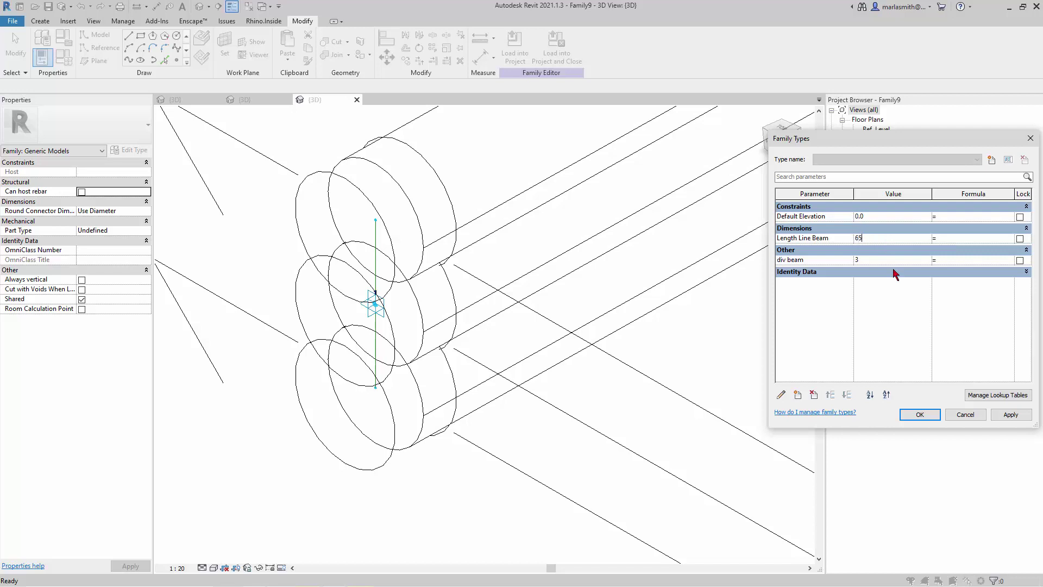
{"action": "left_click", "coordinate": [1012, 414]}
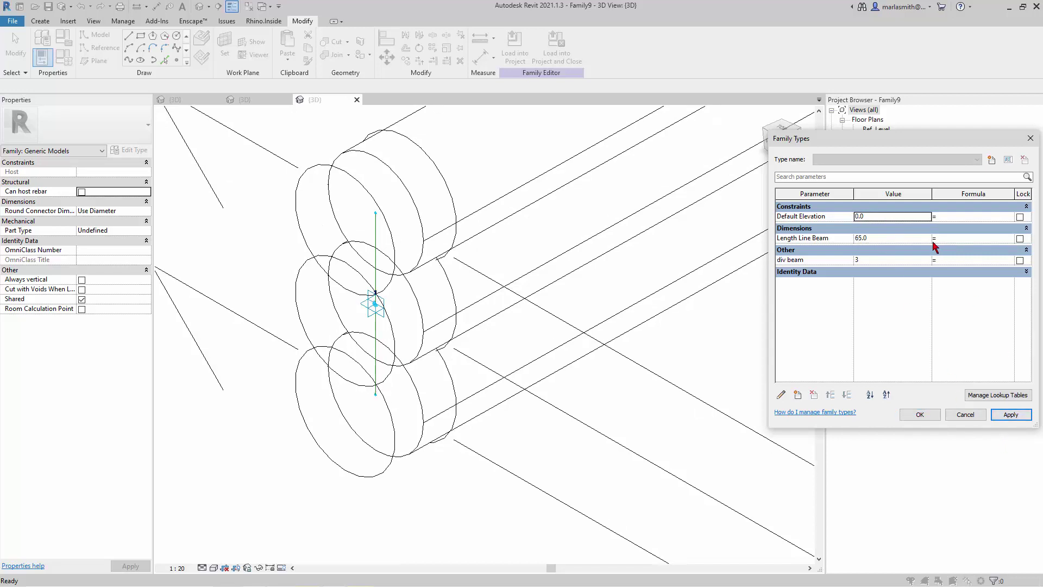
{"action": "left_click", "coordinate": [894, 238]}
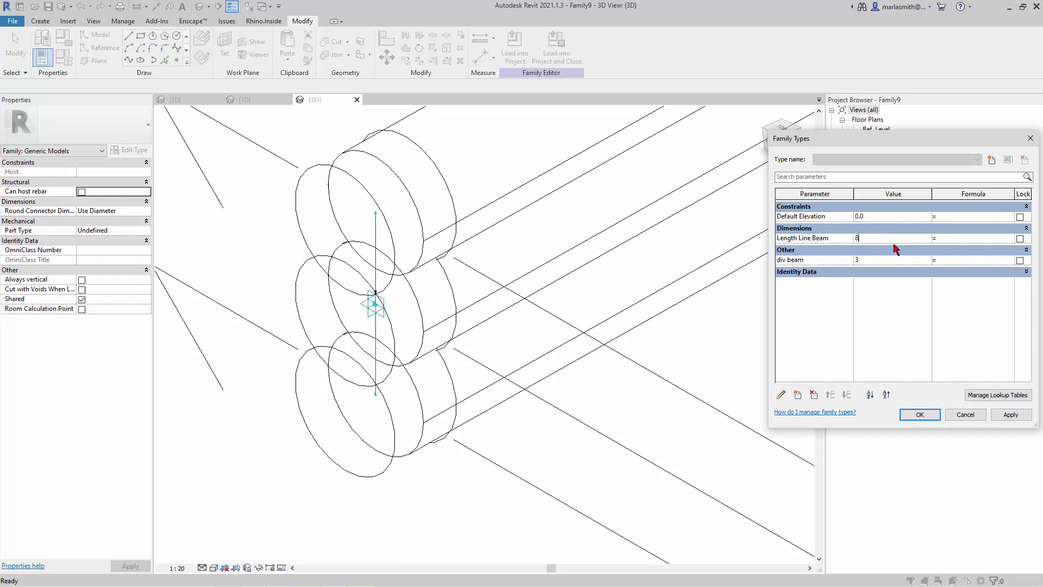
{"action": "type", "text": "80"}
{"action": "left_click", "coordinate": [1011, 415]}
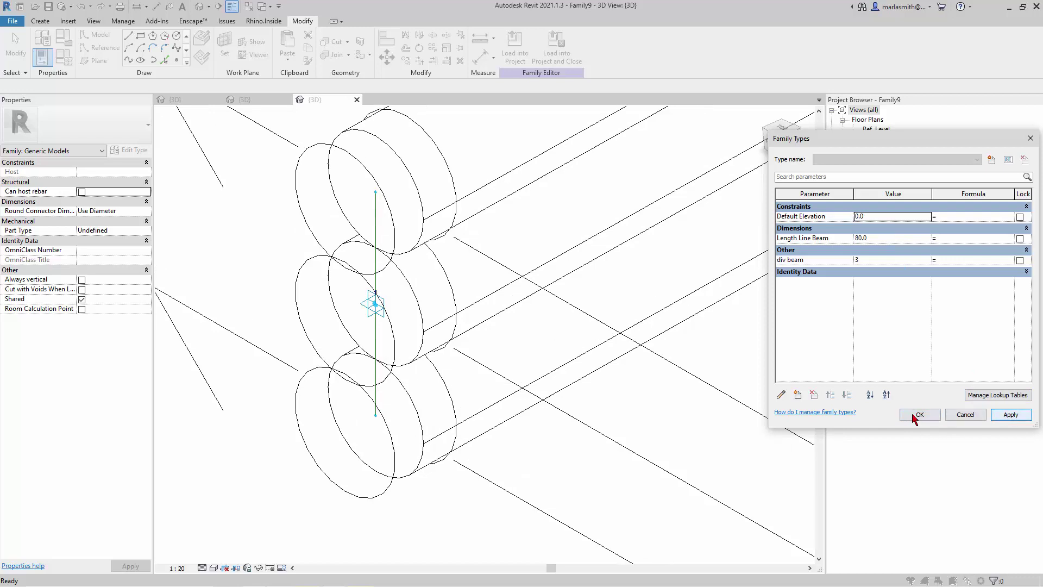
{"action": "left_click", "coordinate": [922, 416]}
{"action": "scroll", "coordinate": [372, 302], "scroll_direction": "down", "scroll_amount": 5}
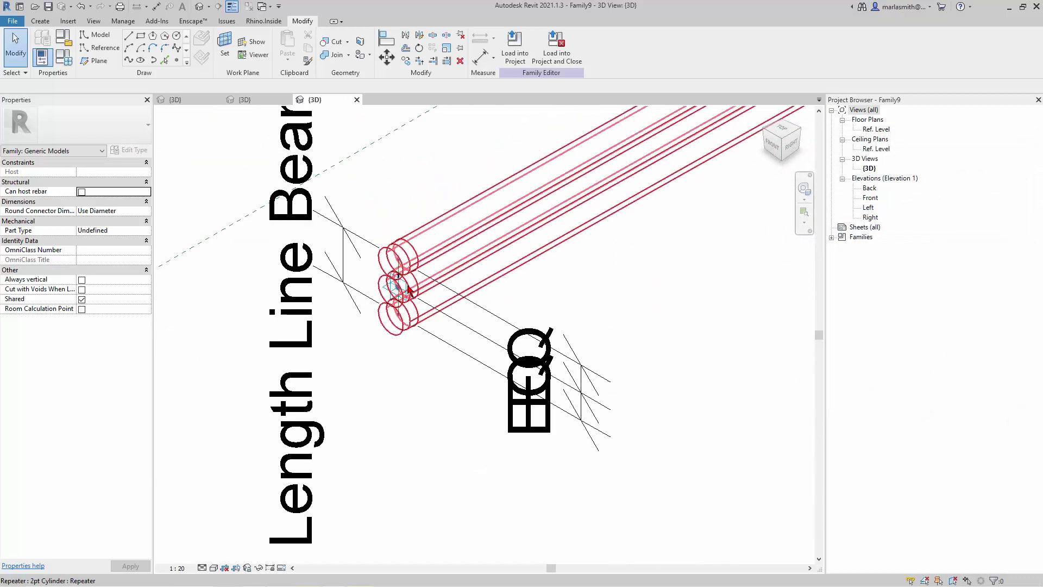
{"action": "middle_click_drag", "start_coordinate": [466, 375], "coordinate": [388, 340], "text": "shift"}
- Save the family as 2pt Beam.rfa, adapted from the 2pt Column.rfa name
{"action": "scroll", "coordinate": [388, 340], "scroll_direction": "down", "scroll_amount": 4}
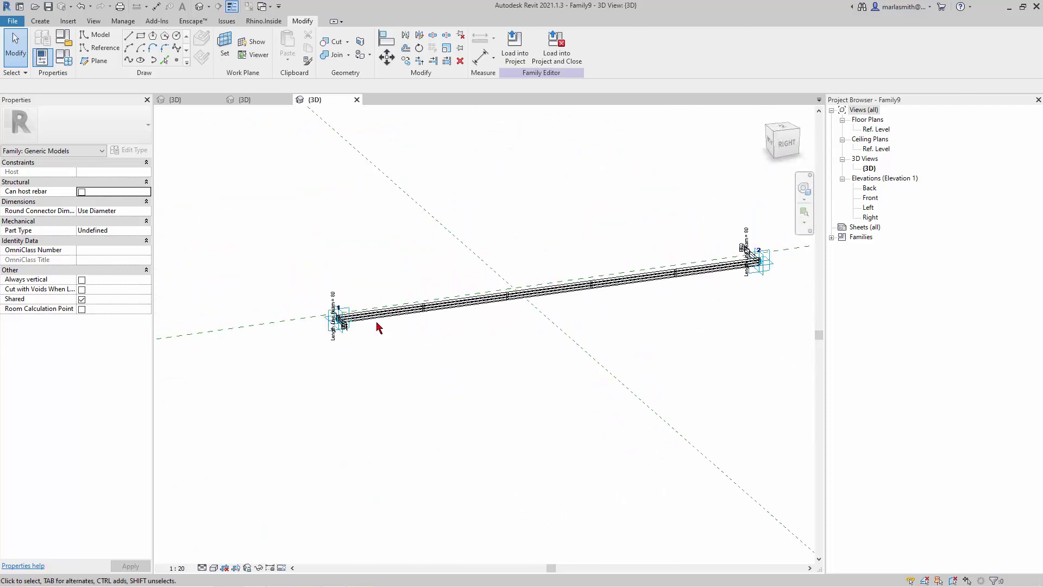
{"action": "left_click", "coordinate": [49, 8]}
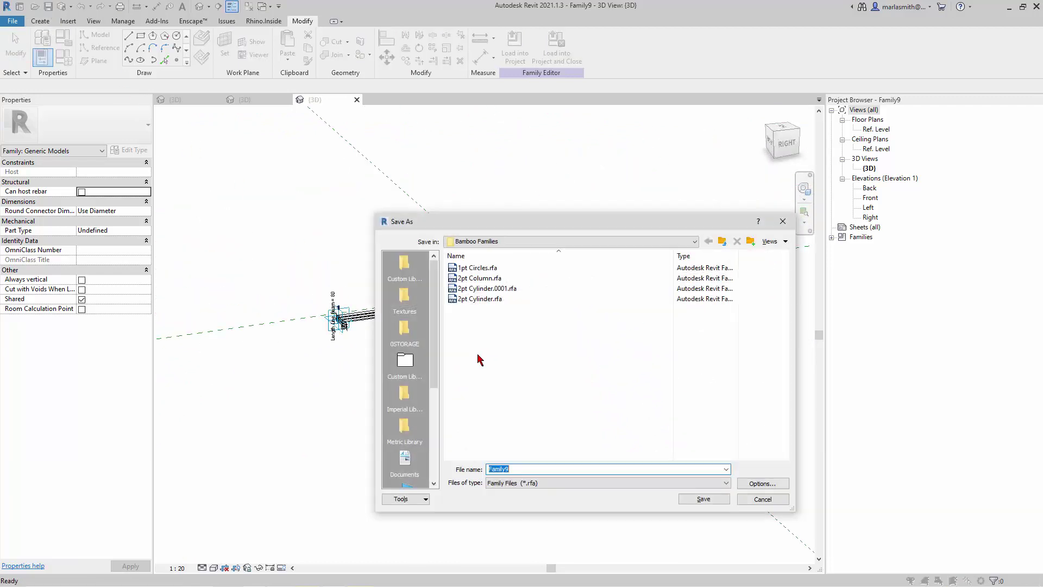
{"action": "left_click", "coordinate": [478, 278]}
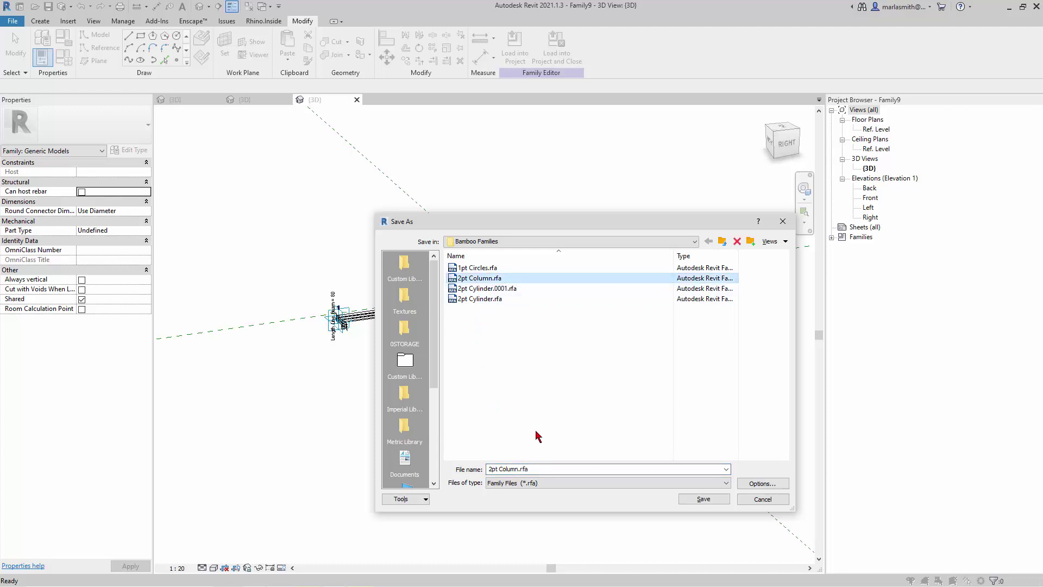
{"action": "left_click", "coordinate": [516, 469]}
{"action": "left_click_drag", "start_coordinate": [519, 468], "coordinate": [503, 469]}
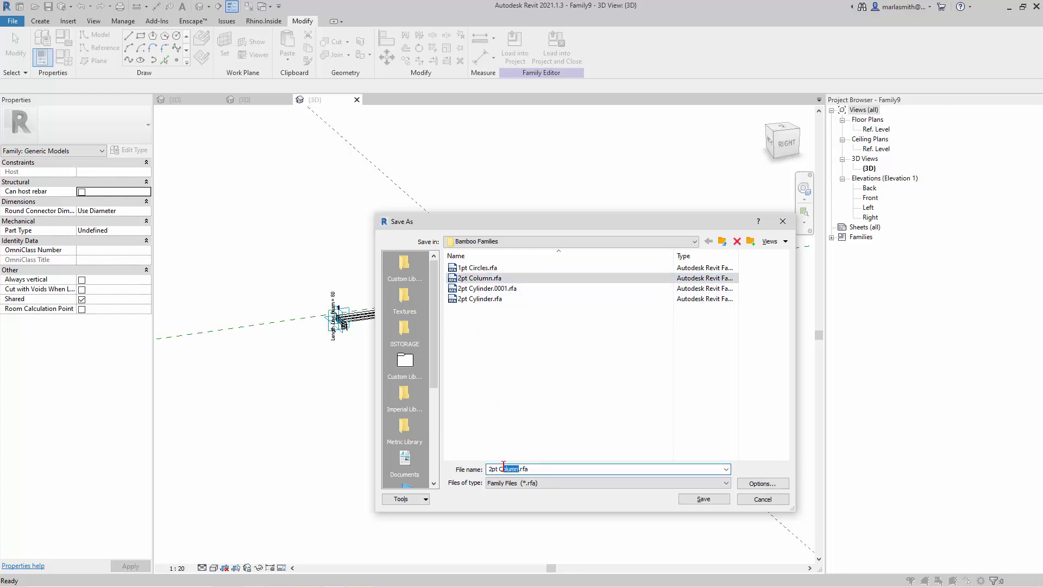
{"action": "type", "text": "Bea"}
{"action": "left_click", "coordinate": [701, 499]}
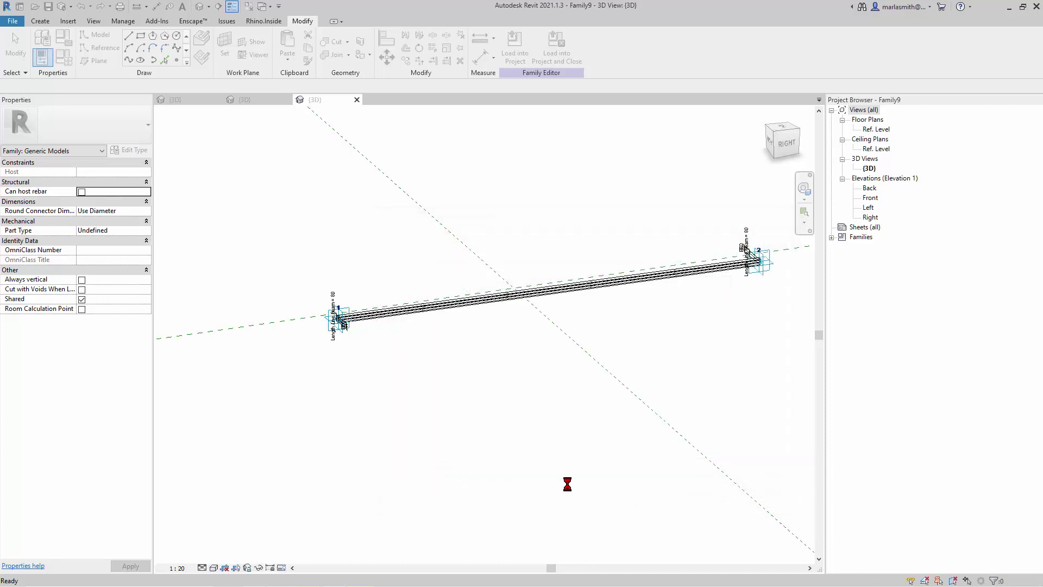